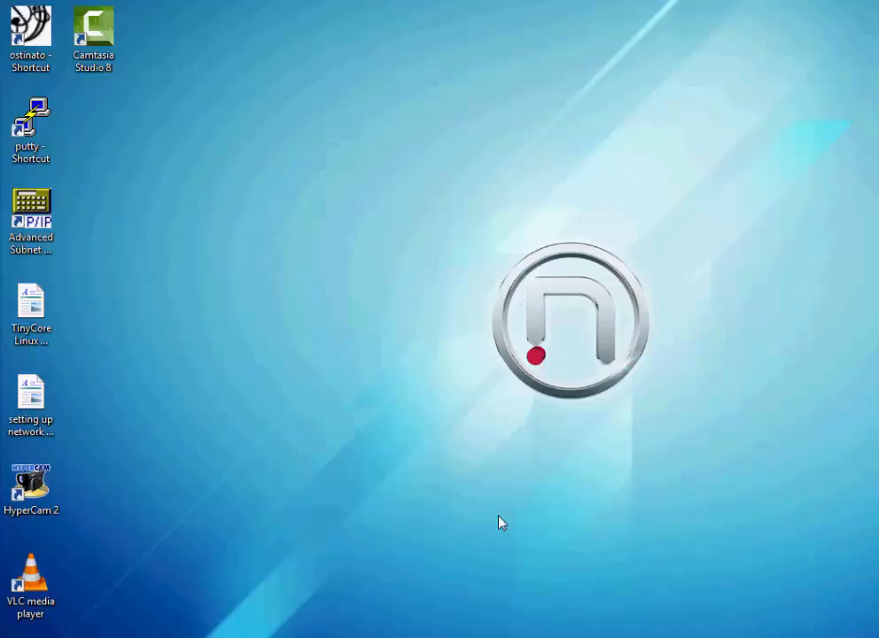
mouse_move(245, 634)
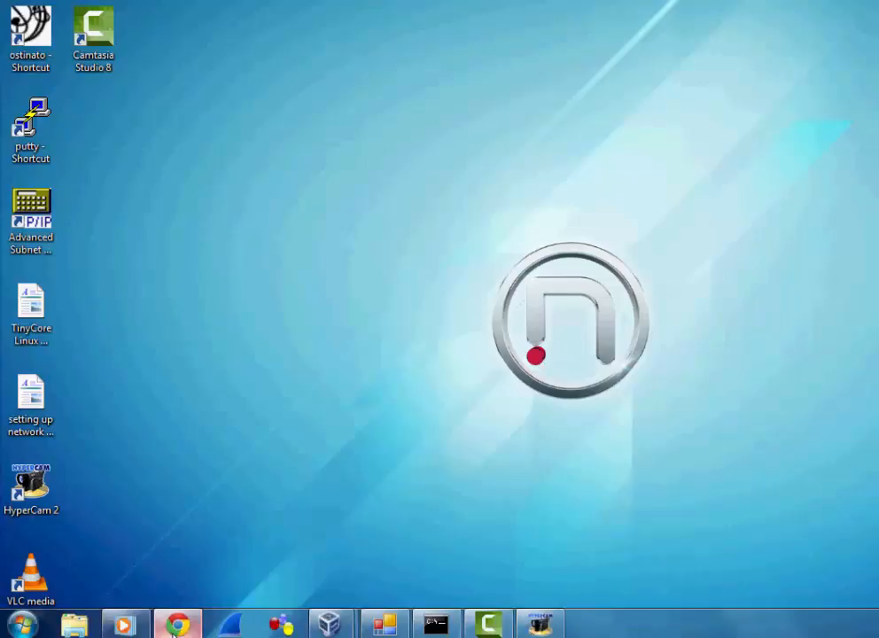
left_click(178, 624)
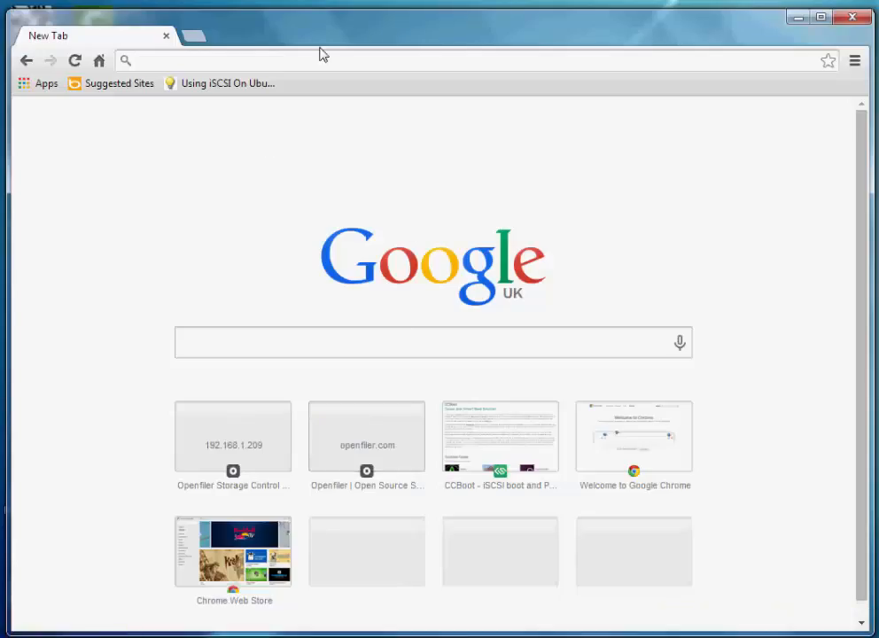
type("http")
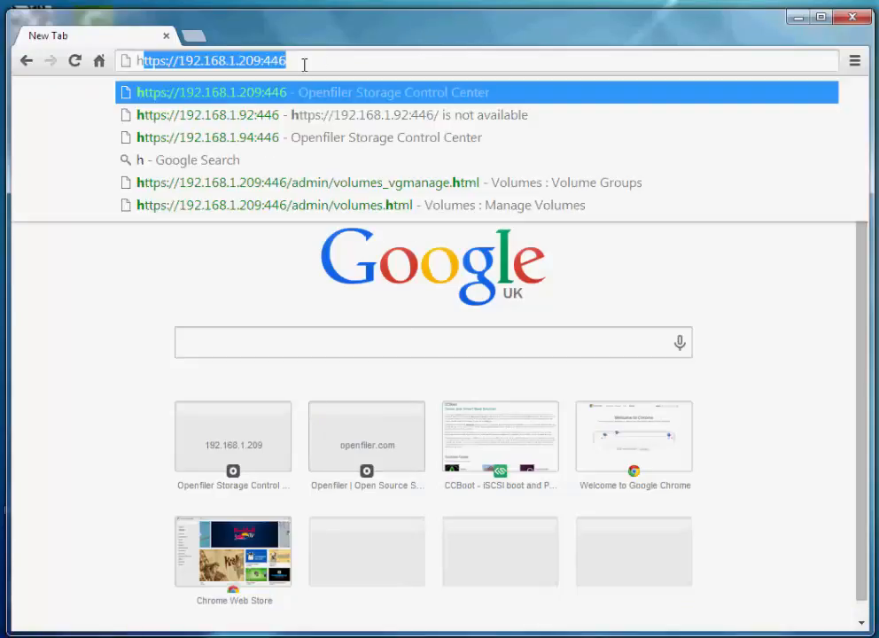
type("s")
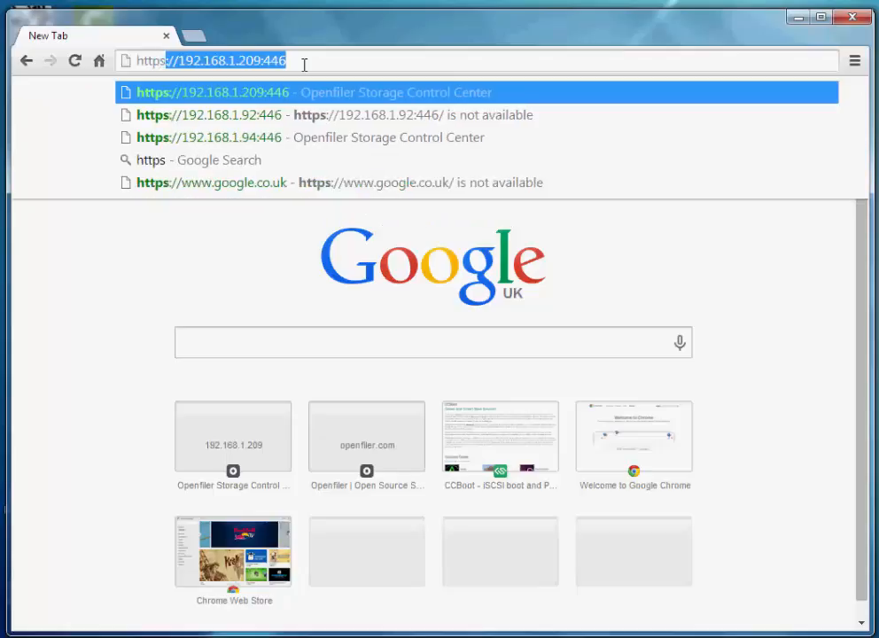
type("://19")
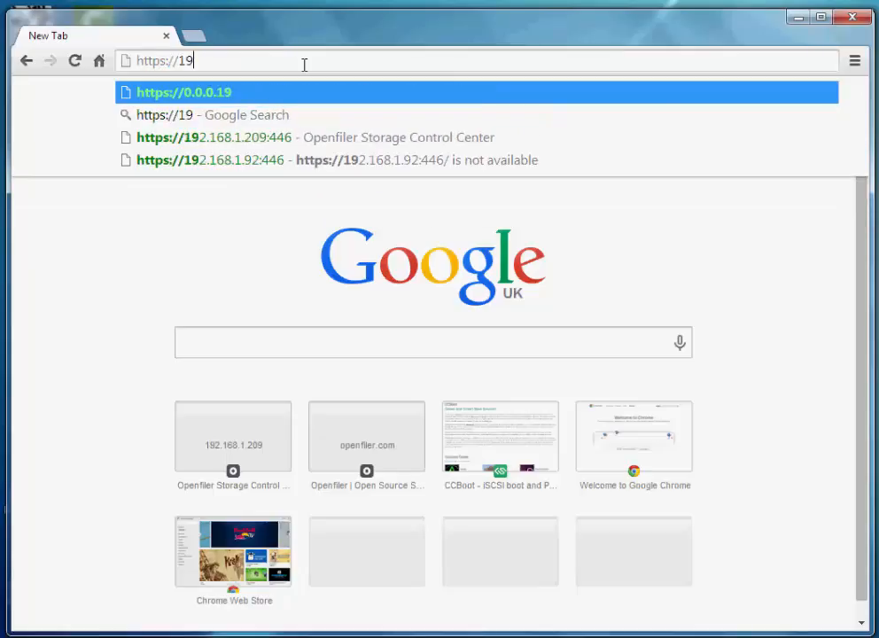
type("2.168.1.")
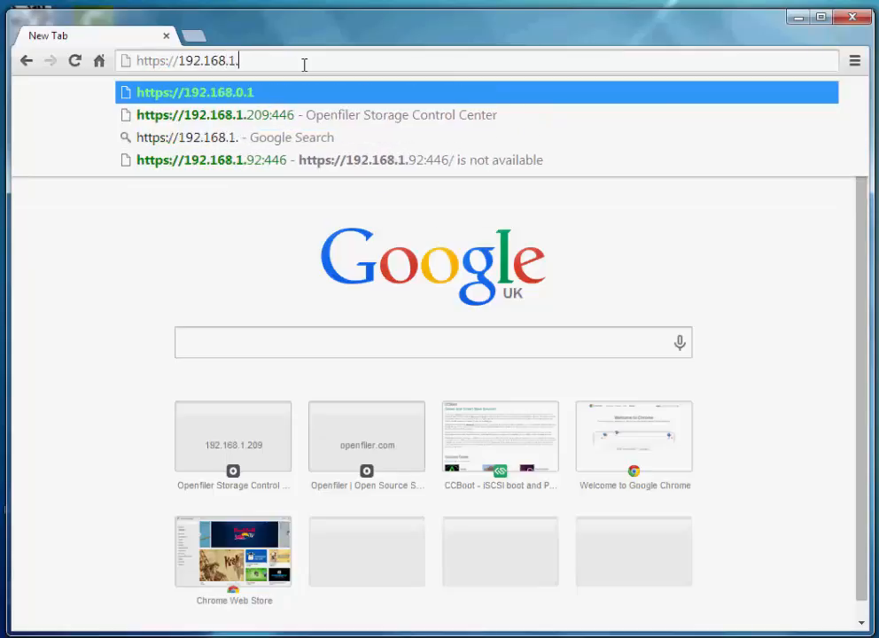
type("209:446")
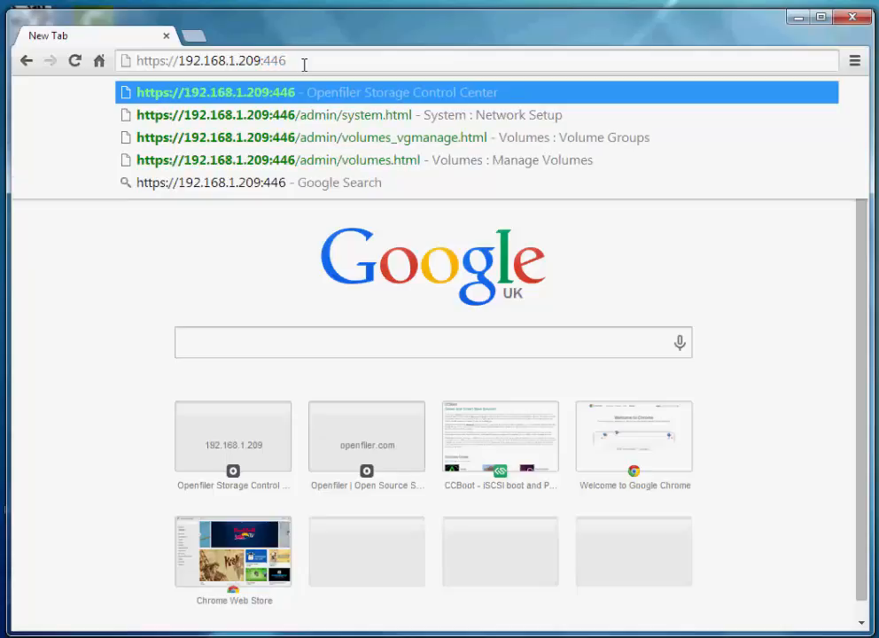
key("Return")
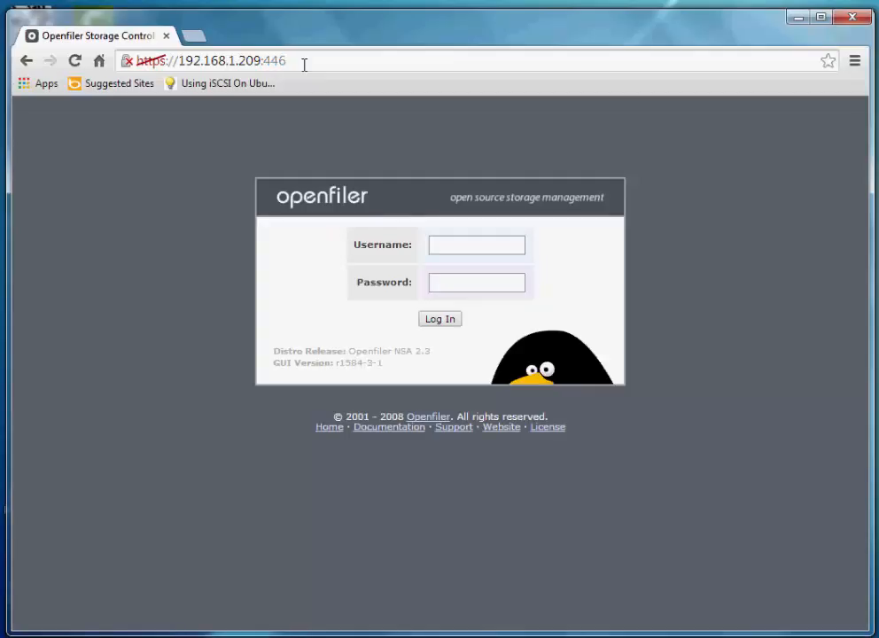
Sign in to the Openfiler console with the admin username and password
left_click(476, 244)
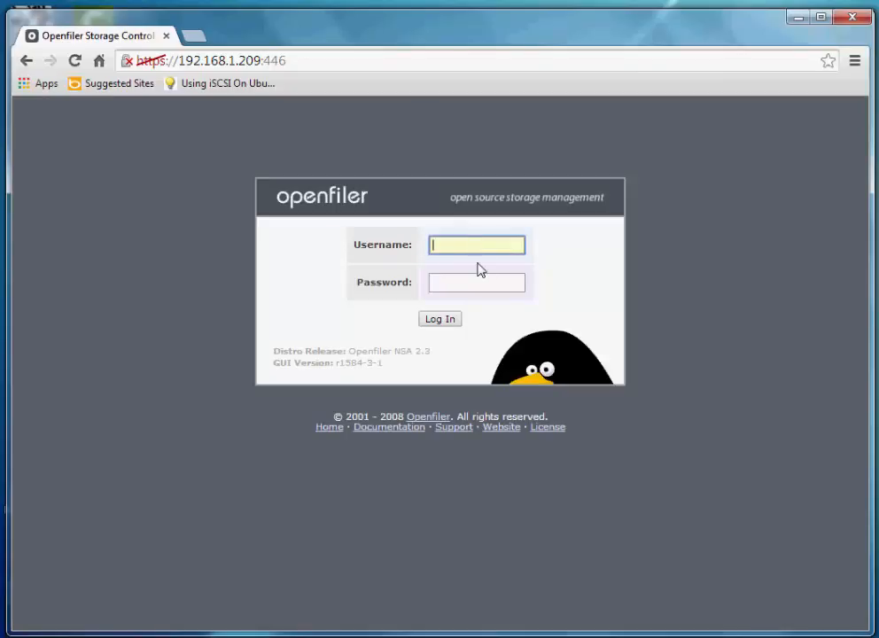
type("openfiler")
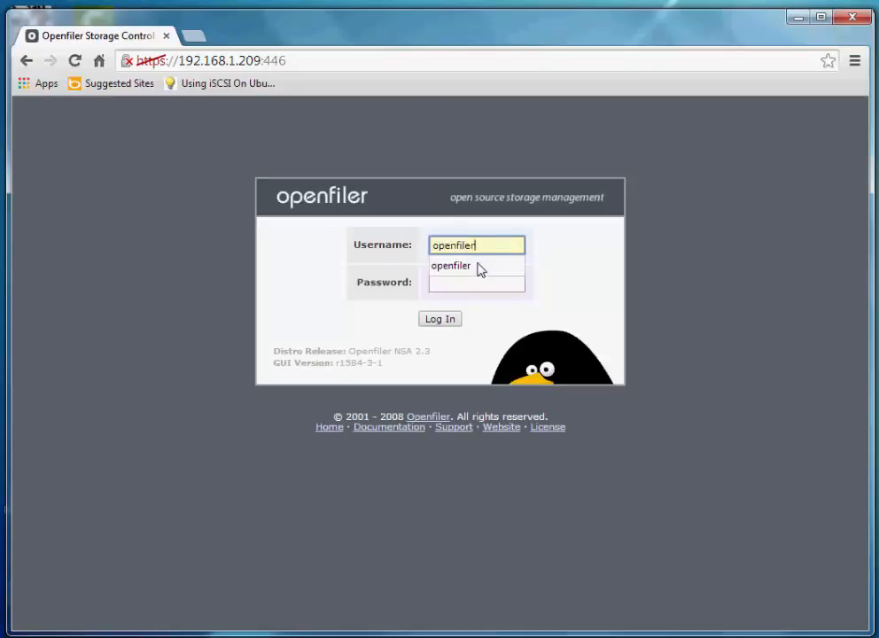
key("Tab")
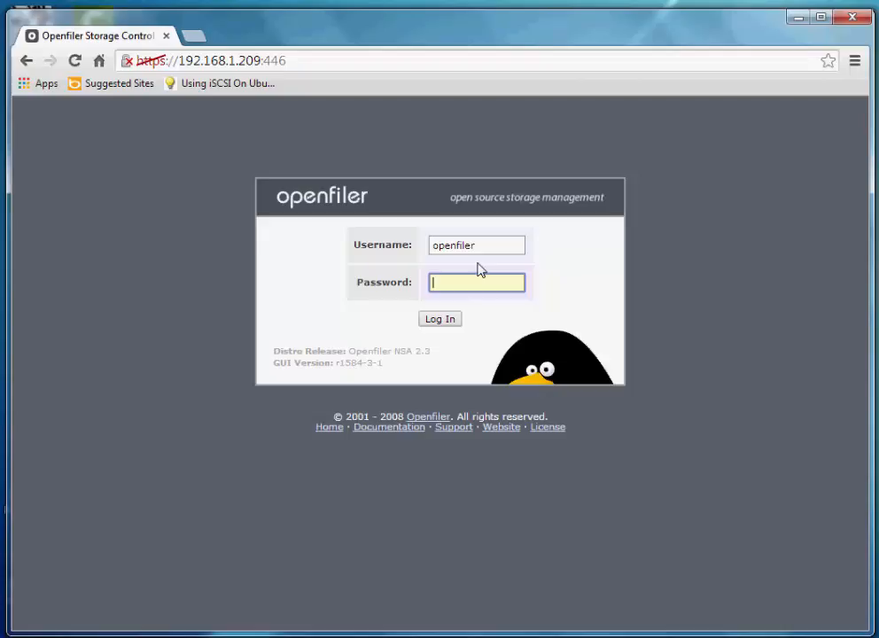
type("password")
left_click(441, 320)
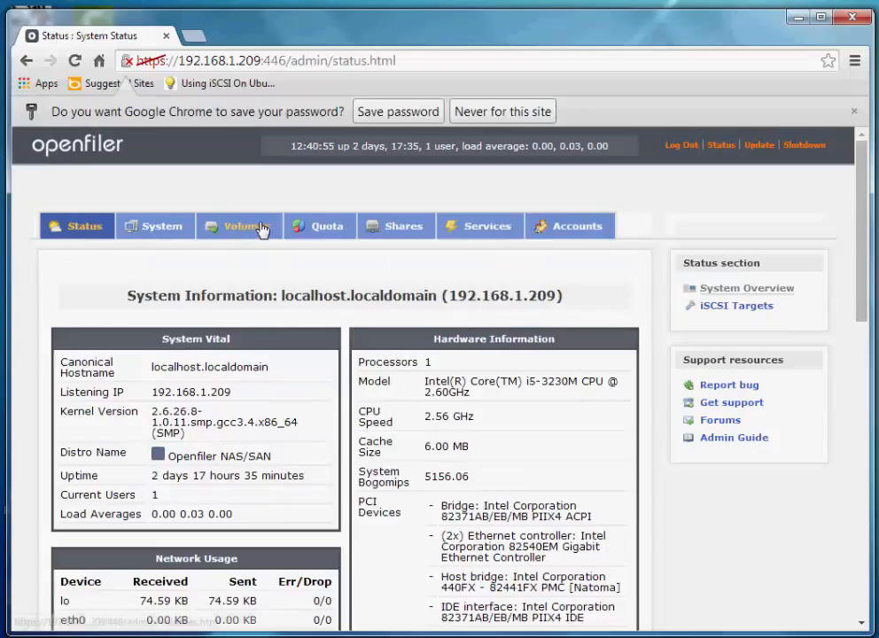
Browse Volumes > Block Devices, check /dev/hda's partitions, then open /dev/sda for partition editing
left_click(261, 228)
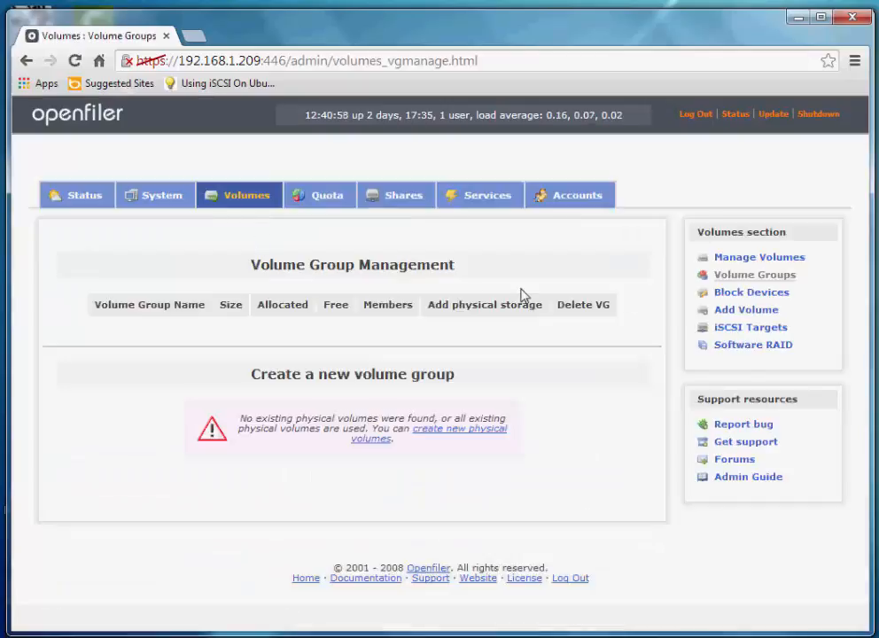
left_click(467, 435)
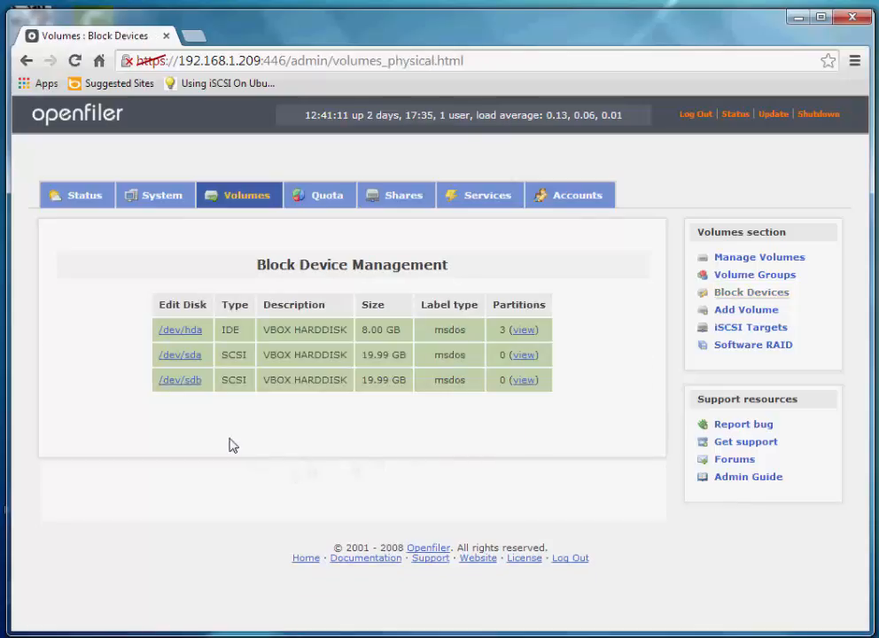
left_click(524, 330)
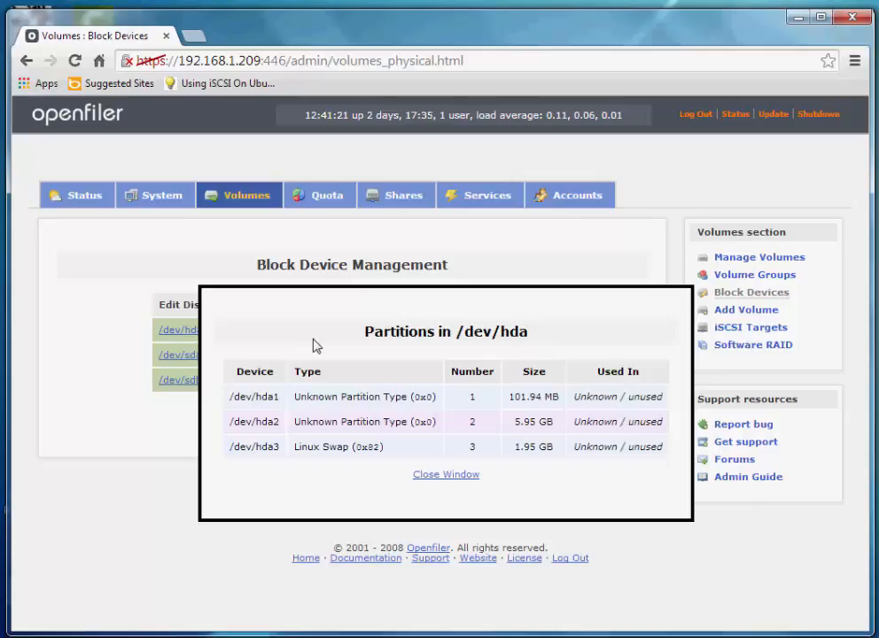
left_click(454, 475)
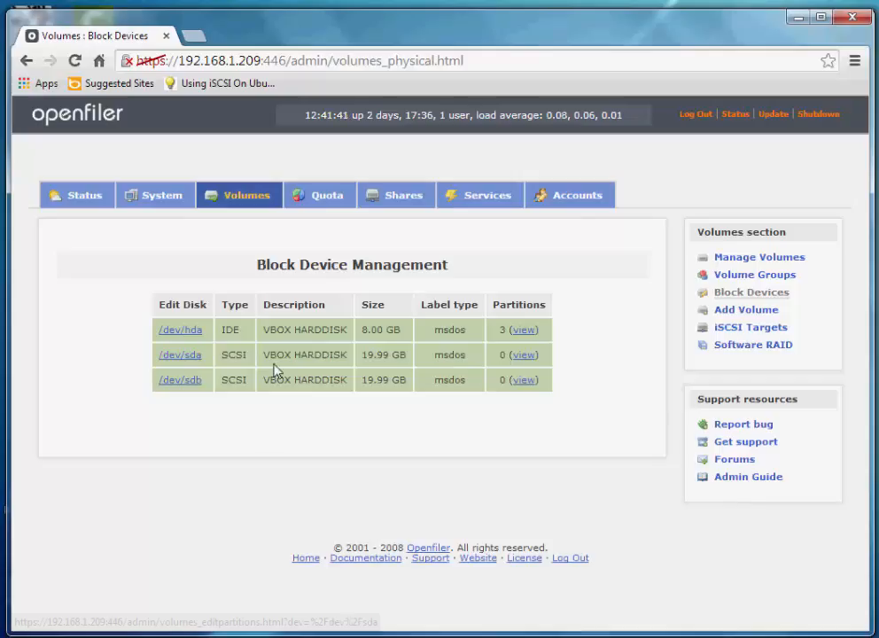
left_click(190, 358)
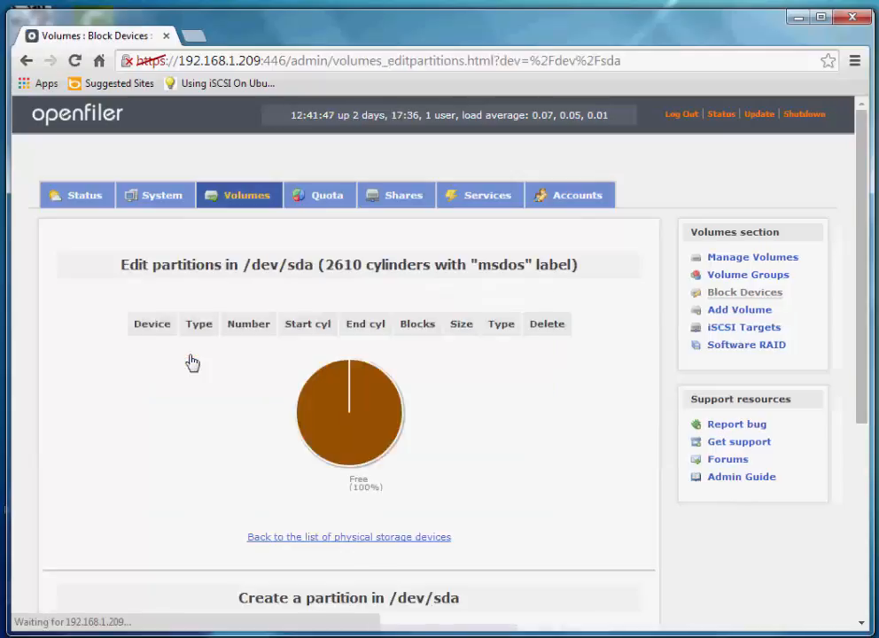
Create a primary Physical volume partition spanning all 2610 cylinders (19.99 GB) of /dev/sda
scroll(602, 401, "down", 3)
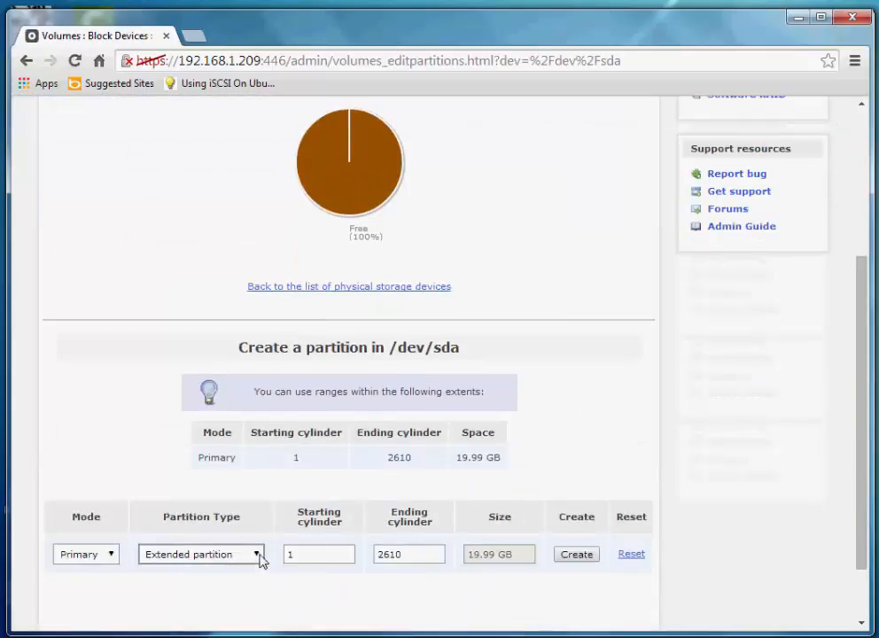
left_click(256, 554)
left_click(233, 582)
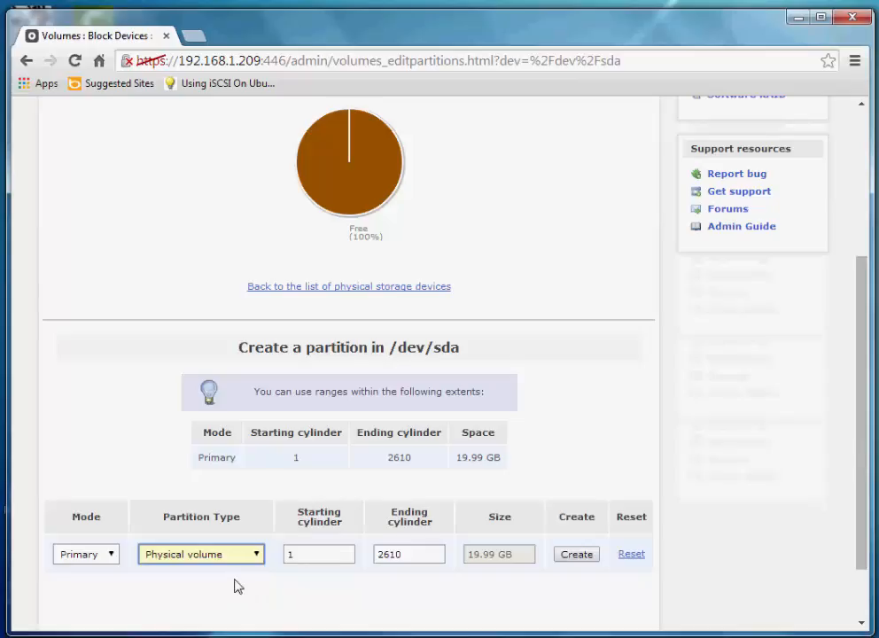
left_click(580, 558)
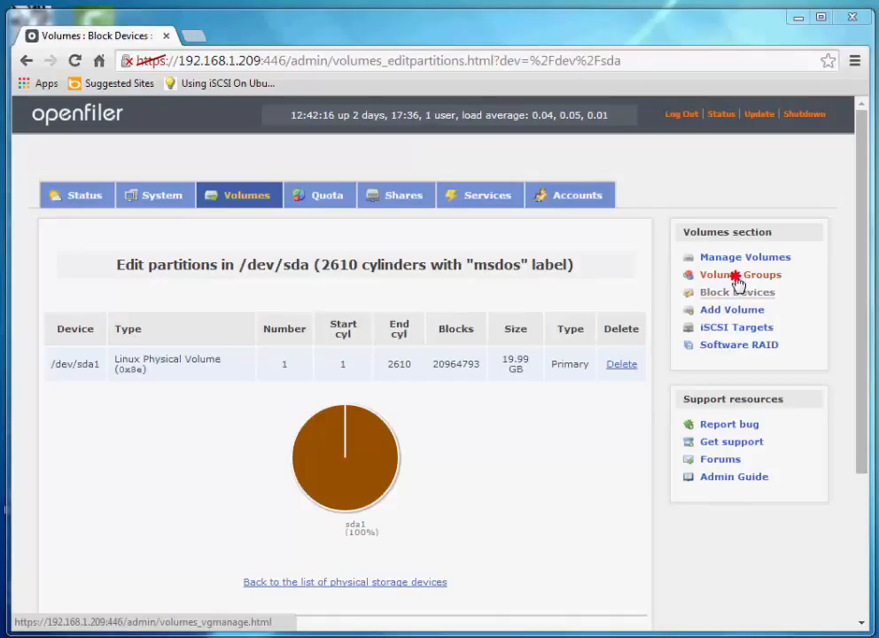
Add volume group 'iscsi-san1-vol' built from the /dev/sda1 physical volume
left_click(736, 281)
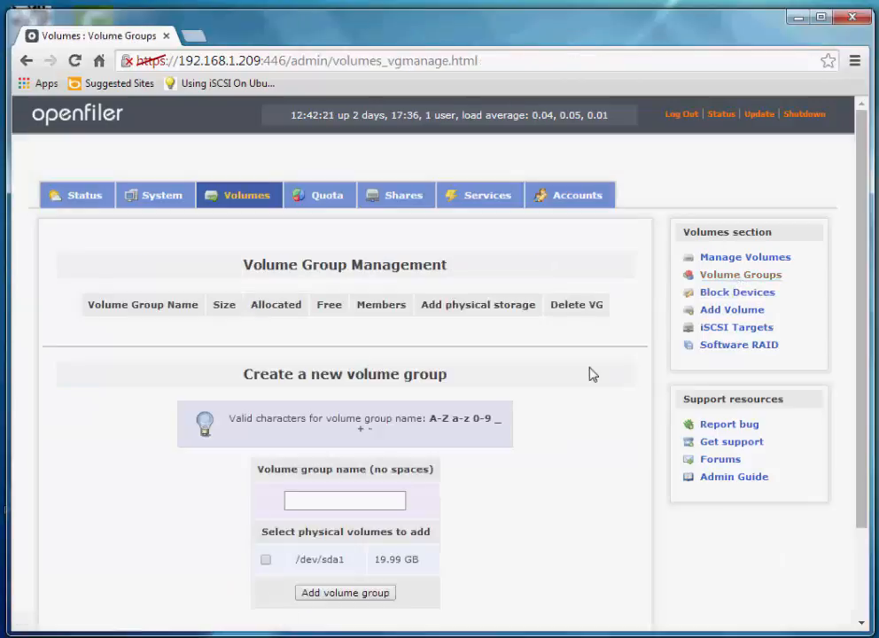
scroll(495, 385, "down", 2)
left_click(372, 385)
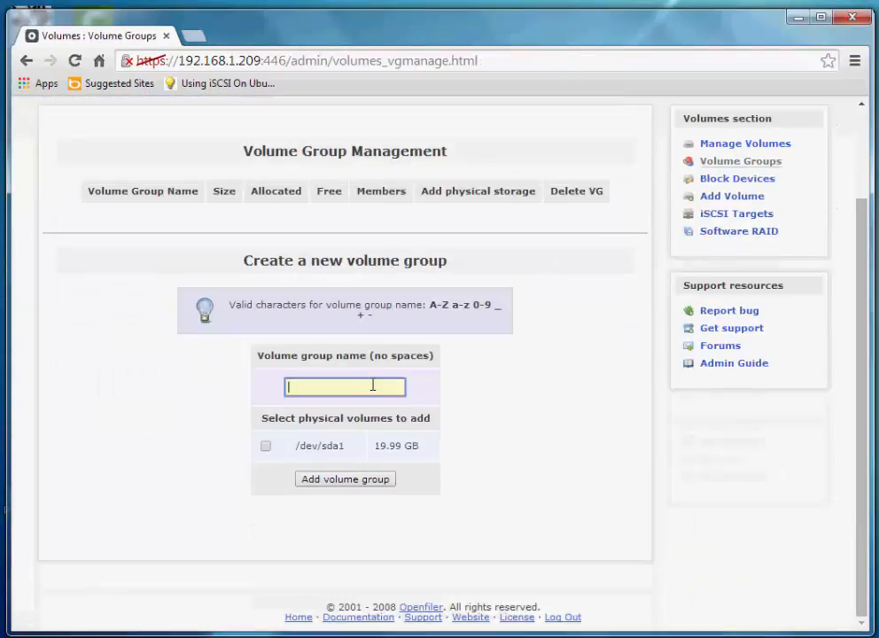
type("iscsi")
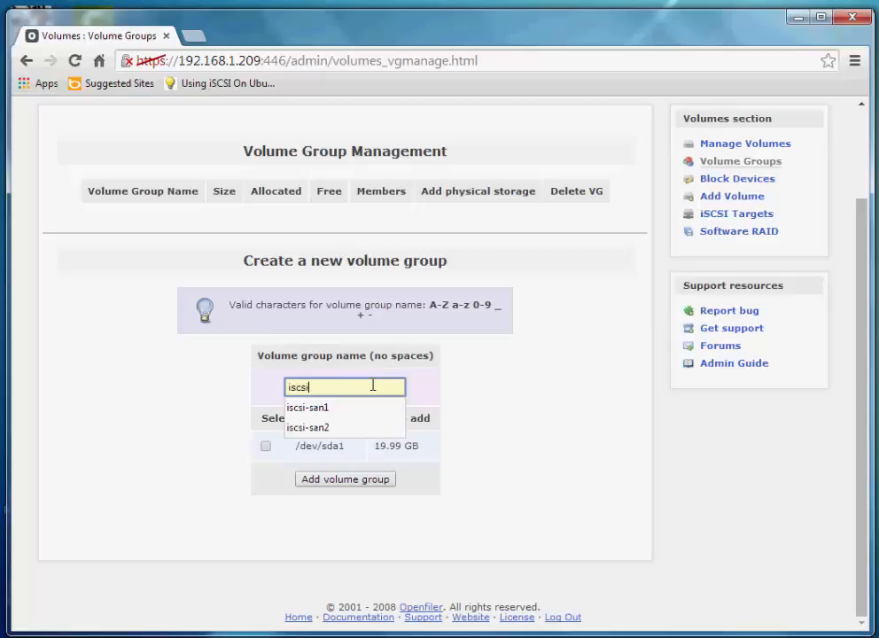
type("-san1")
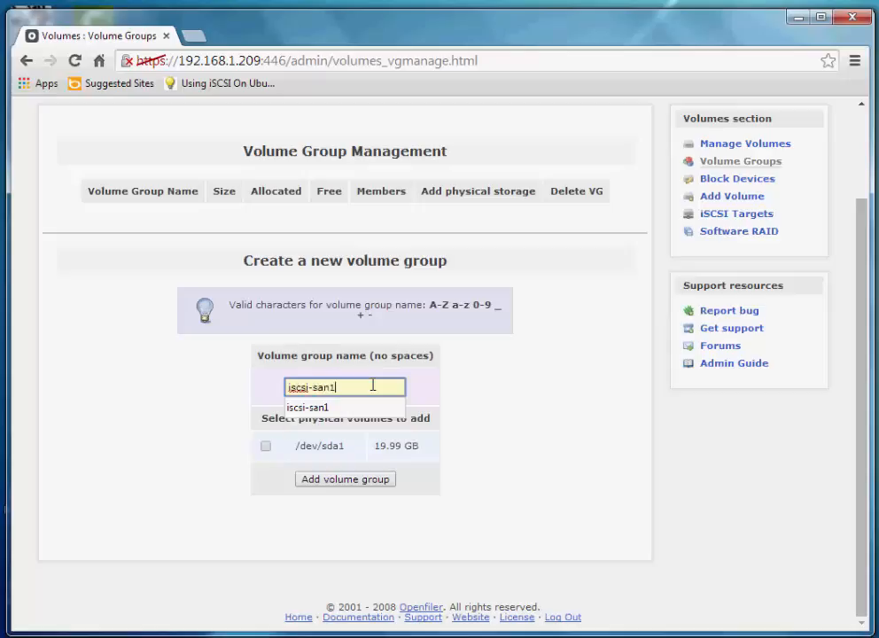
type("-vol1")
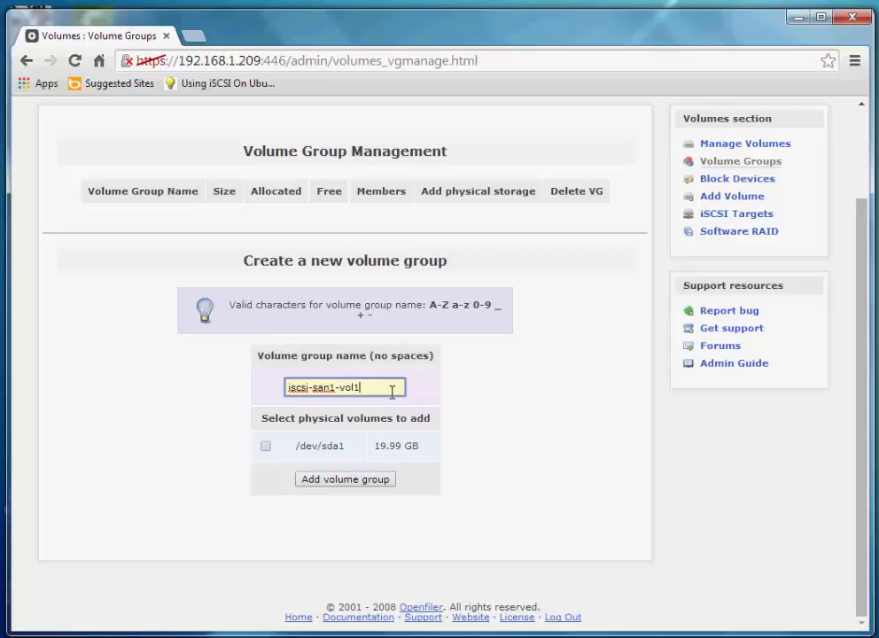
key("BackSpace")
left_click(264, 446)
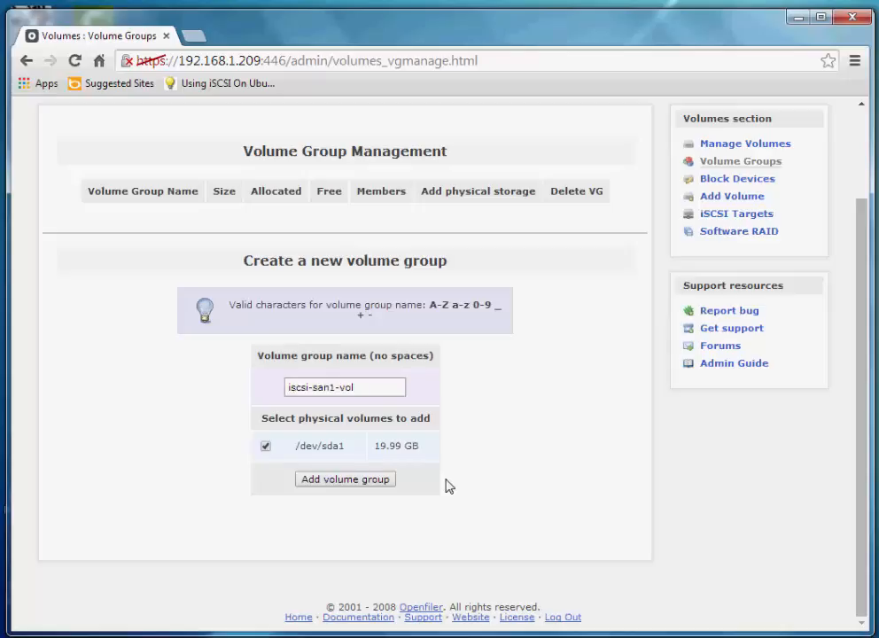
left_click(366, 484)
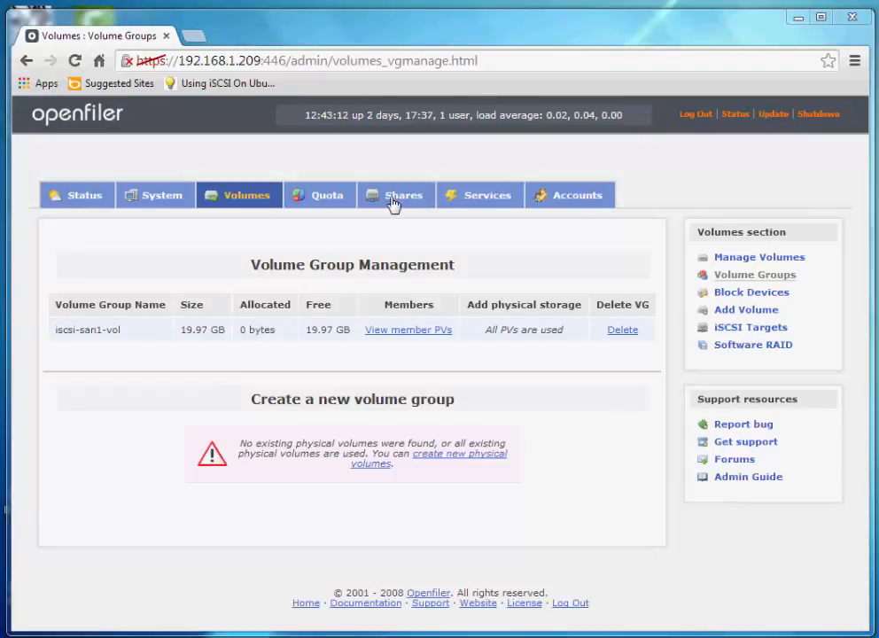
From Shares, start a new volume and pick iscsi-san1-vol (20448 MB free) as its group
left_click(394, 199)
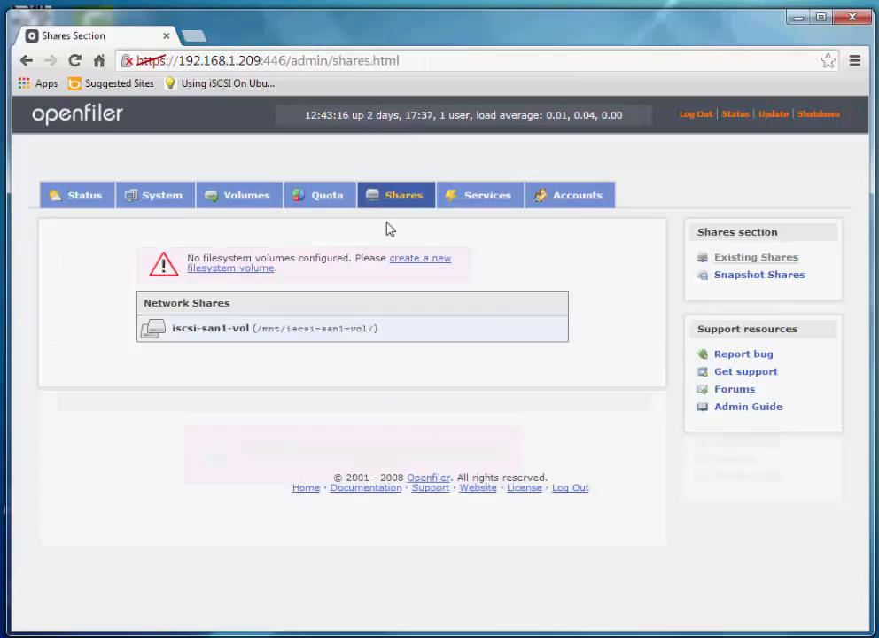
left_click(441, 265)
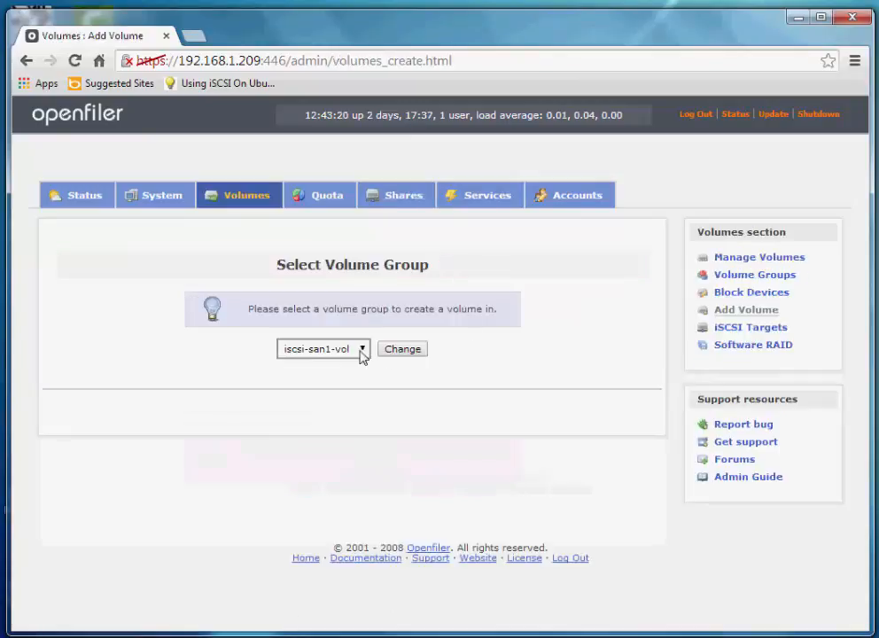
left_click(361, 351)
left_click(361, 350)
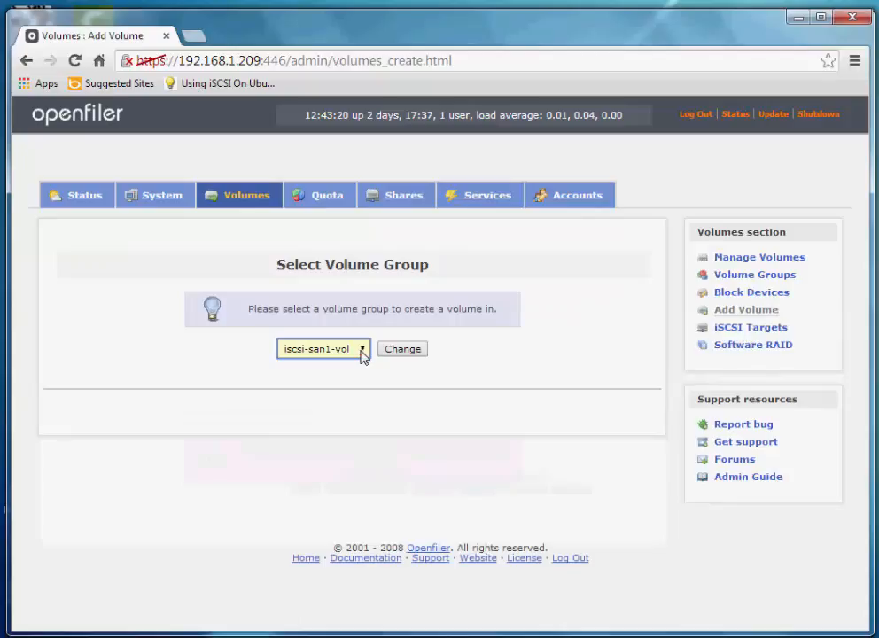
left_click(361, 351)
left_click(362, 352)
left_click(362, 352)
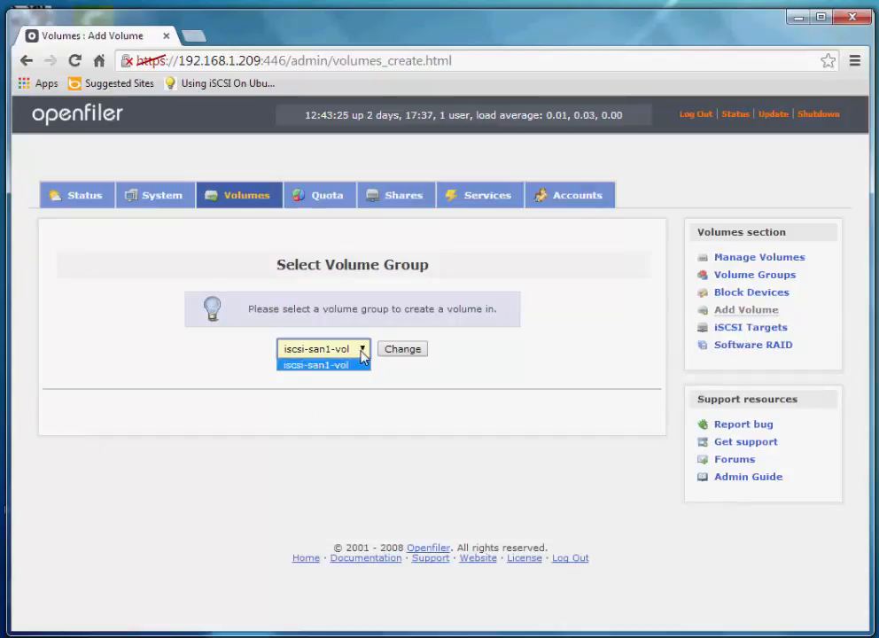
left_click(362, 351)
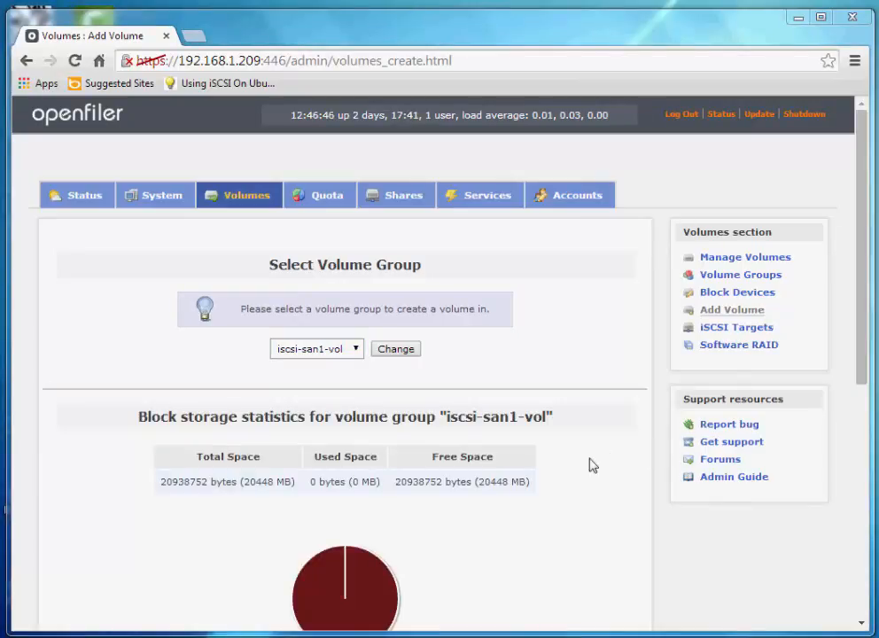
Name the new volume 'iscsi-san1-vol1' with description 'first iscsi volume'
scroll(591, 462, "down", 2)
scroll(593, 462, "down", 2)
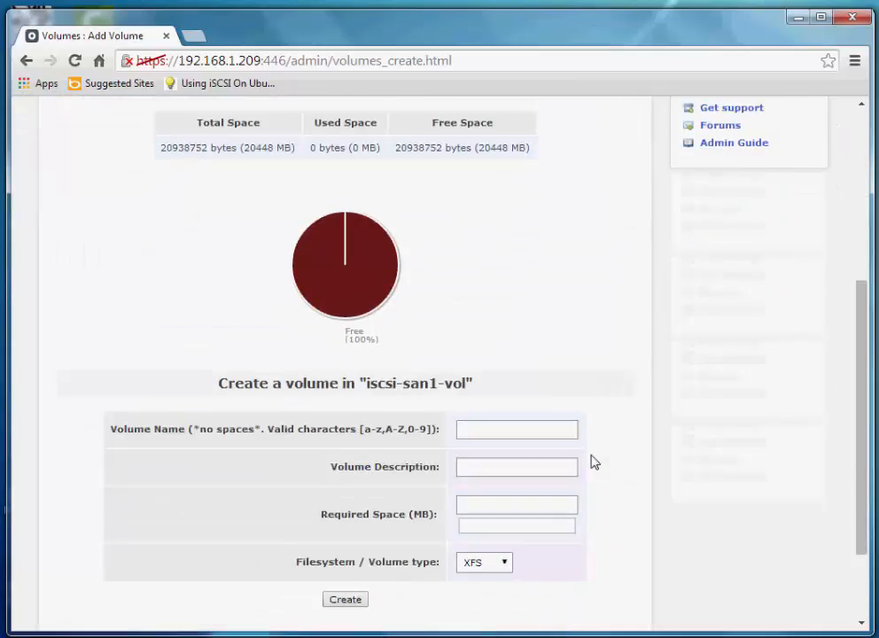
scroll(594, 461, "down", 2)
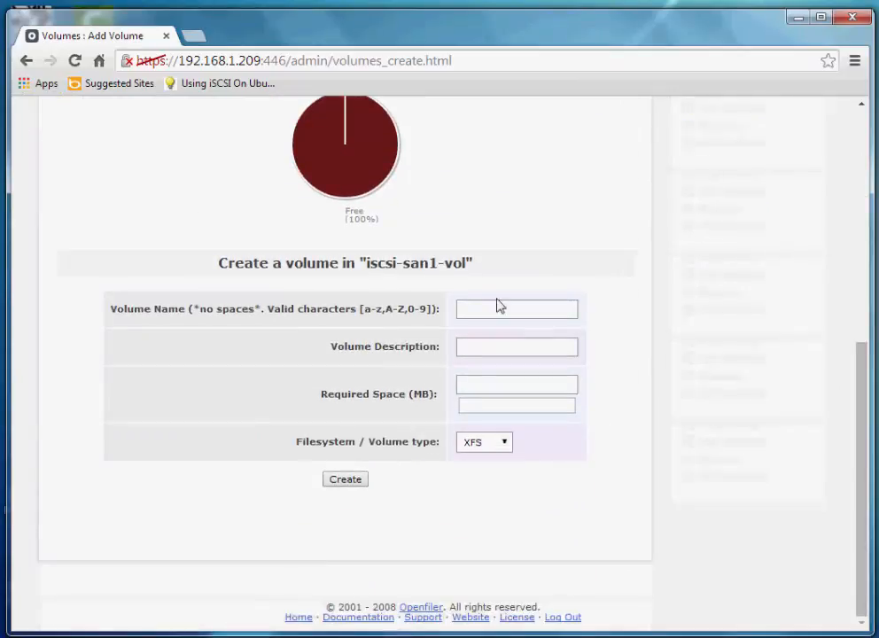
left_click(498, 307)
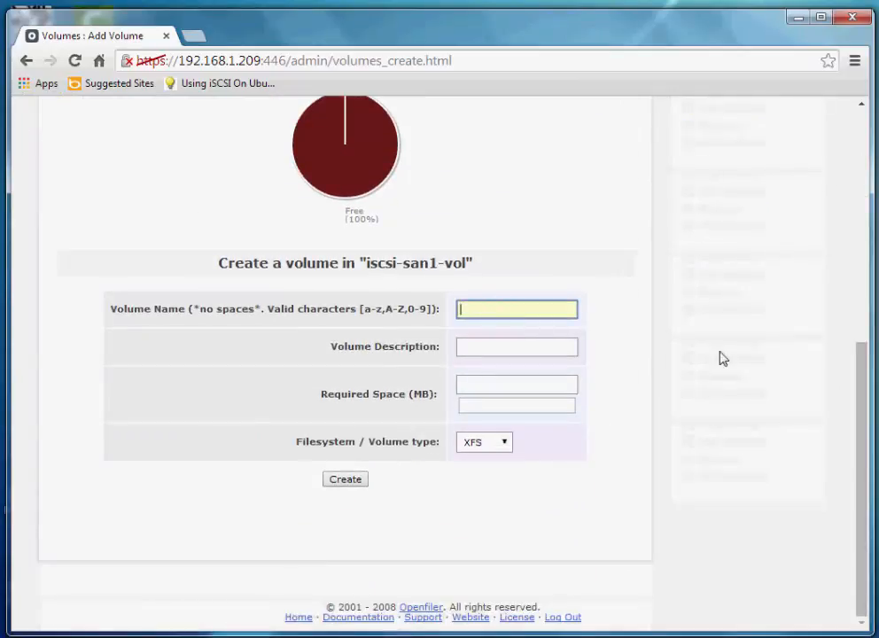
type("isc")
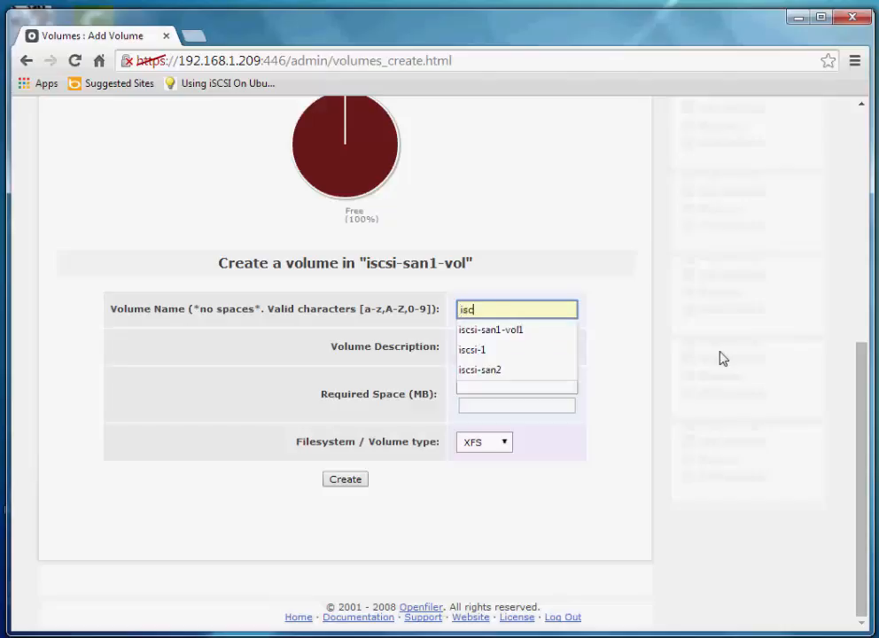
type("si-sa")
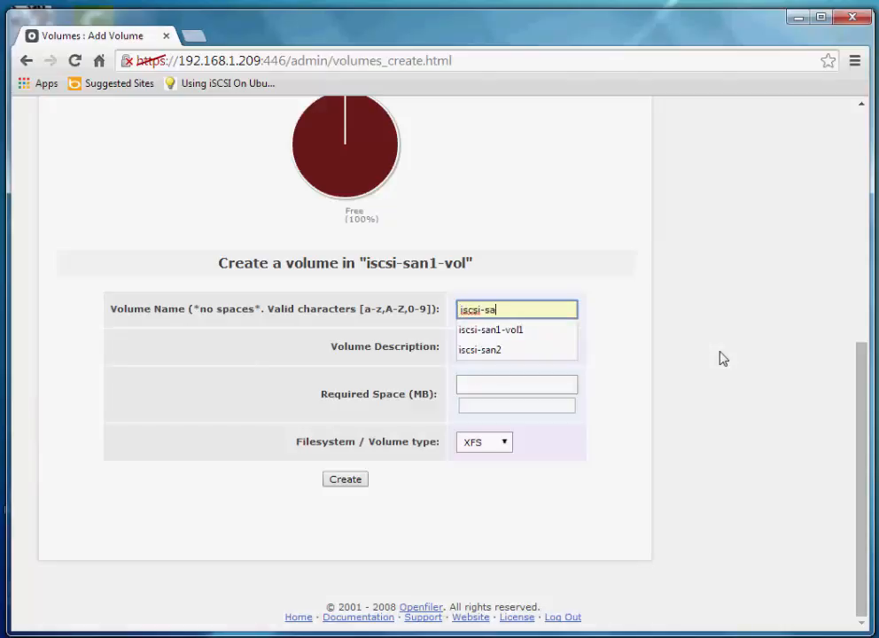
type("n1-vo")
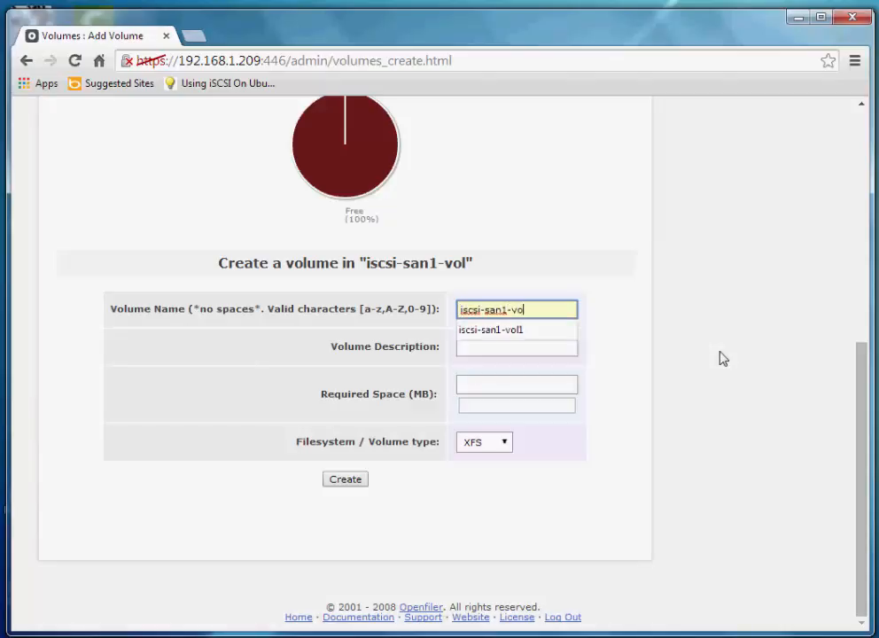
type("l1")
key("Tab")
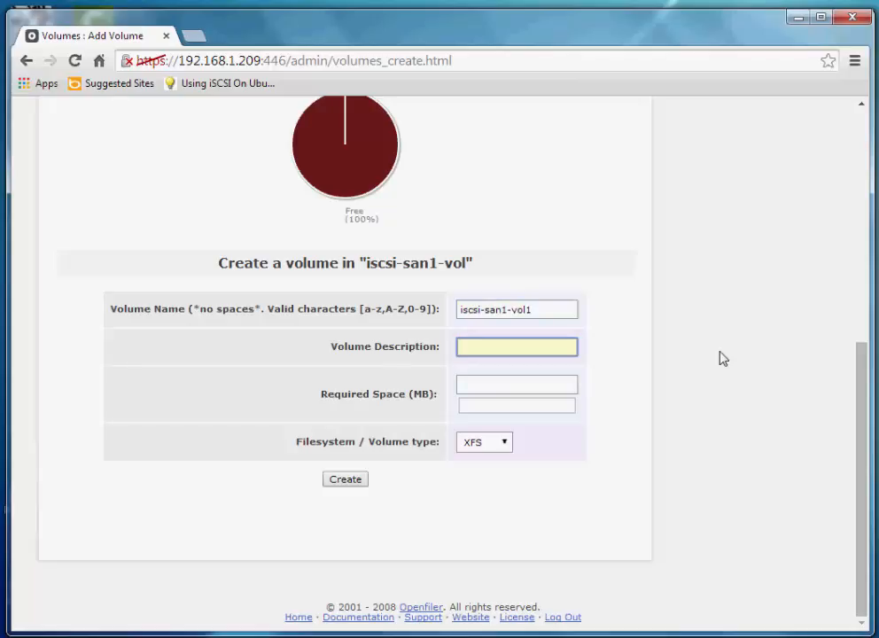
type("first iscsi volume")
key("Tab")
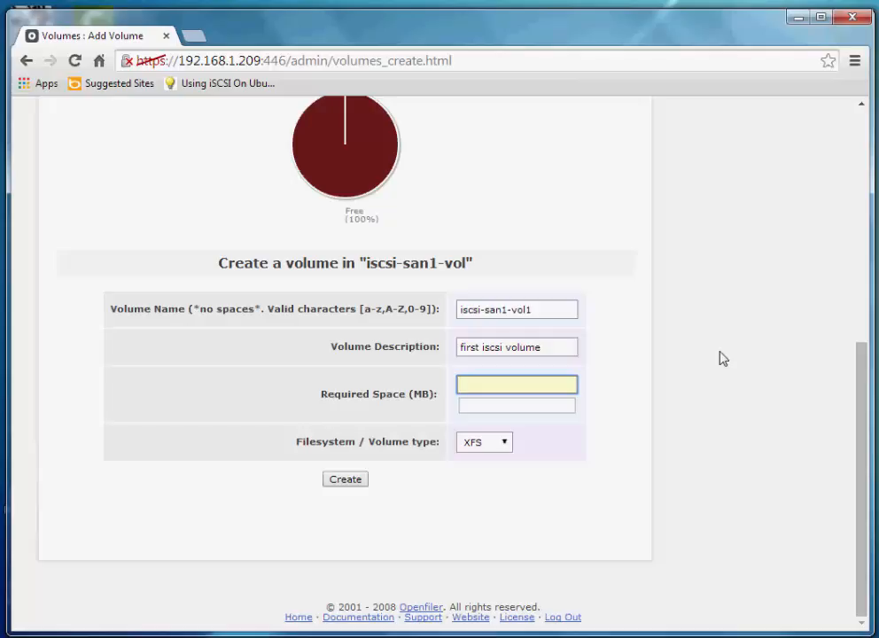
Copy the 20448 MB free-space figure into the Required Space field
scroll(676, 345, "up", 2)
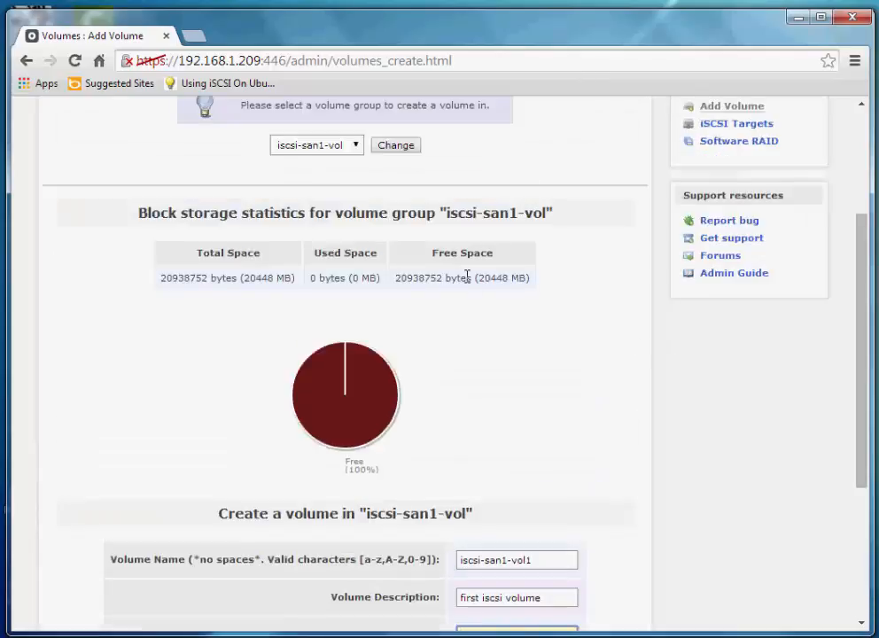
left_click_drag(476, 277, 505, 283)
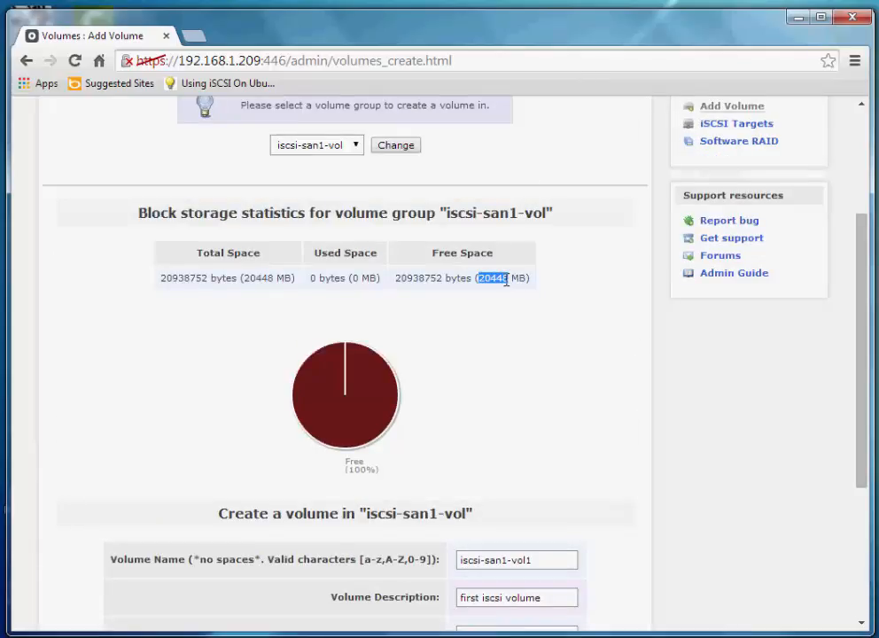
right_click(506, 283)
left_click(522, 295)
scroll(525, 306, "down", 3)
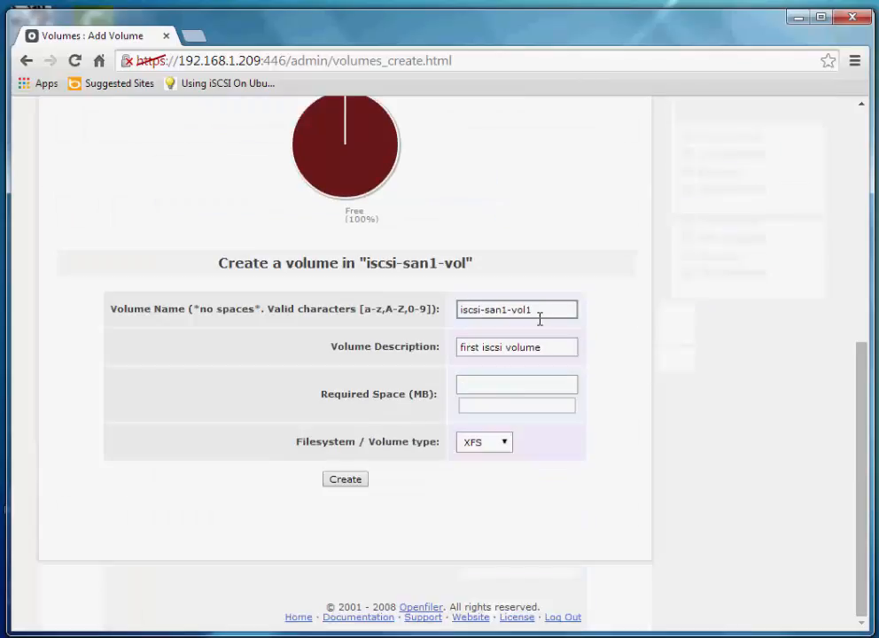
left_click(504, 383)
key("ctrl+v")
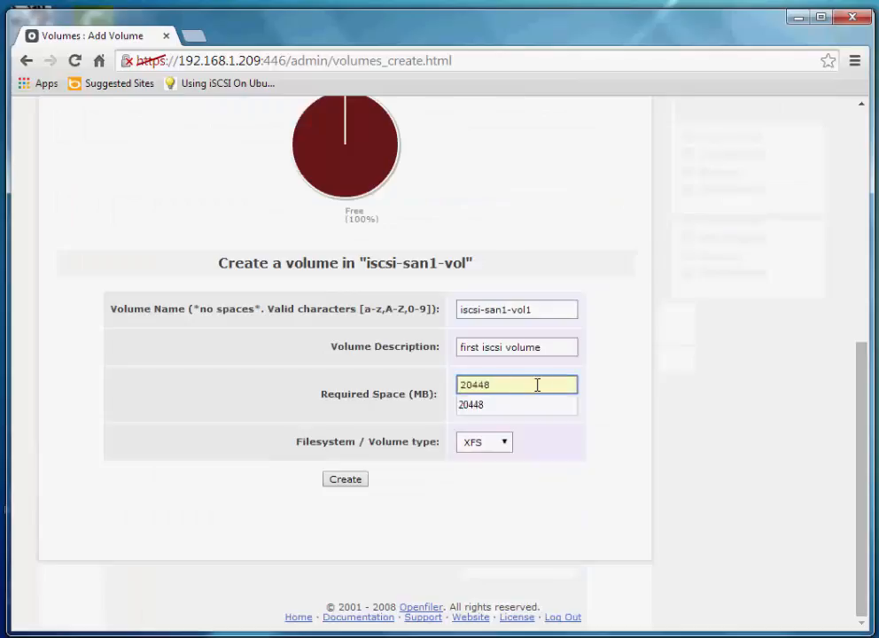
Set the volume type to iSCSI and create the volume
left_click(500, 443)
left_click(500, 457)
key("Down")
key("Down")
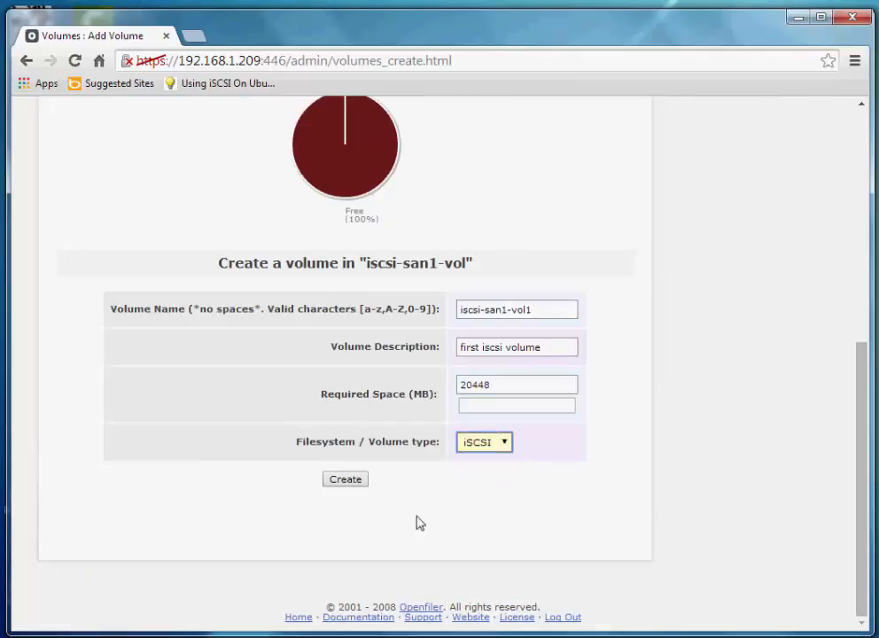
left_click(355, 482)
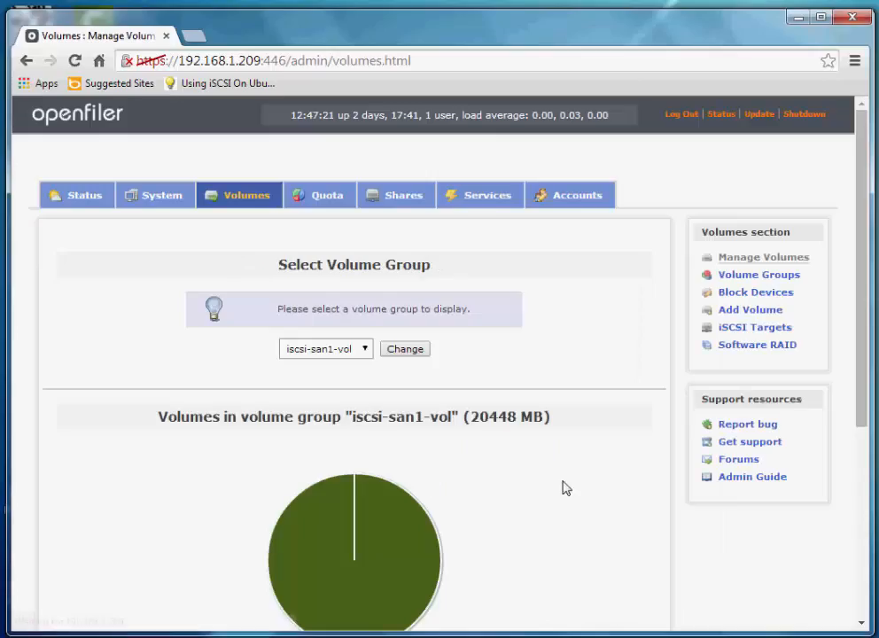
scroll(593, 439, "down", 3)
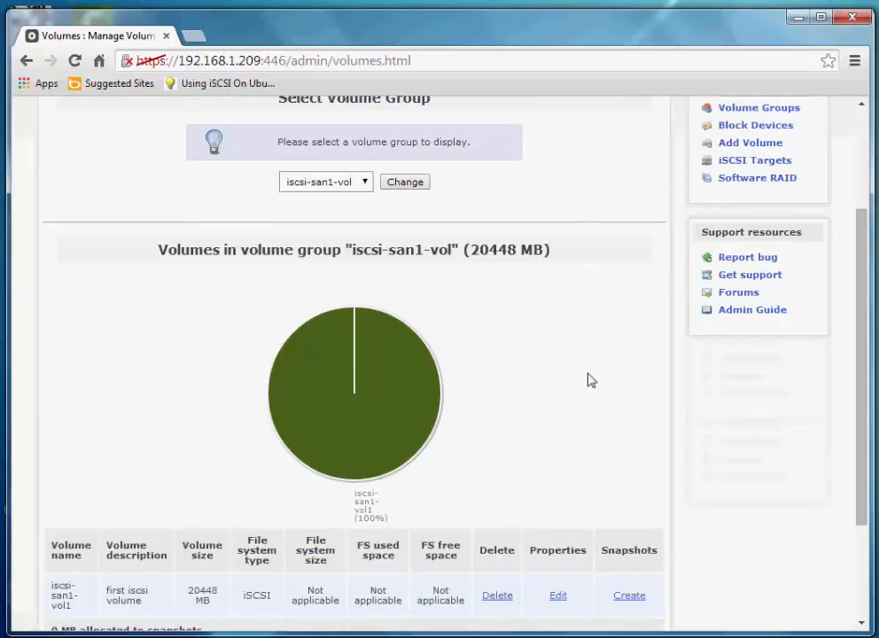
scroll(584, 378, "down", 1)
scroll(567, 374, "down", 1)
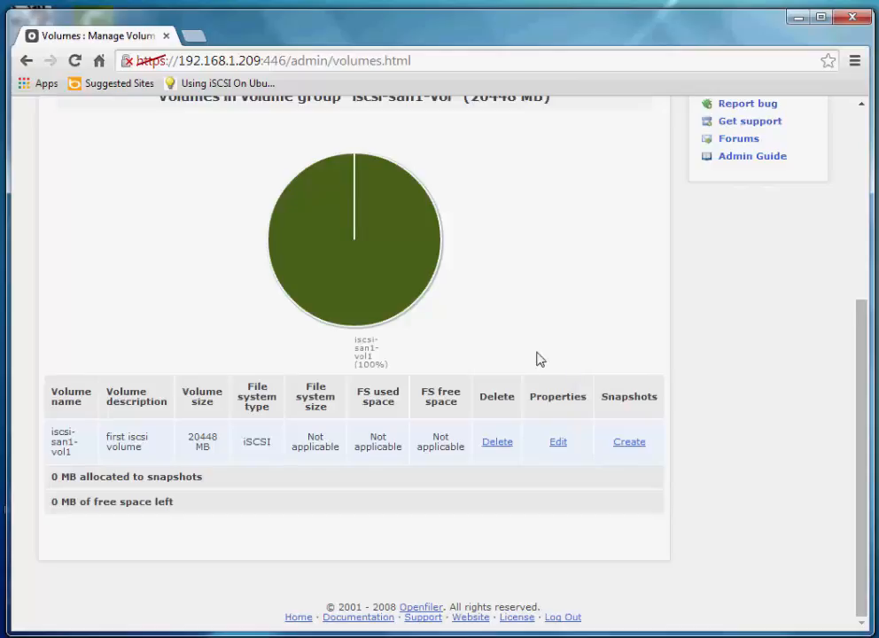
scroll(565, 380, "up", 4)
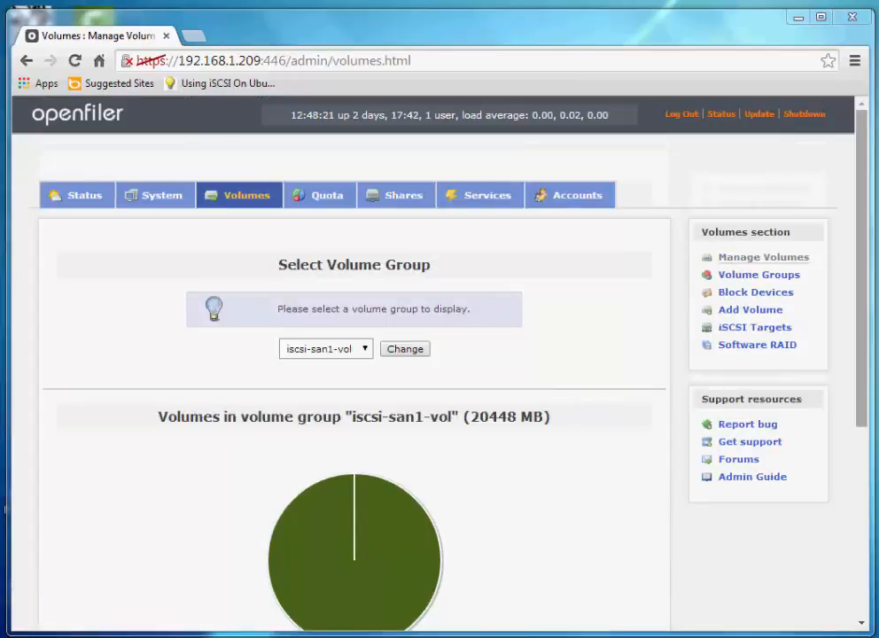
left_click(500, 201)
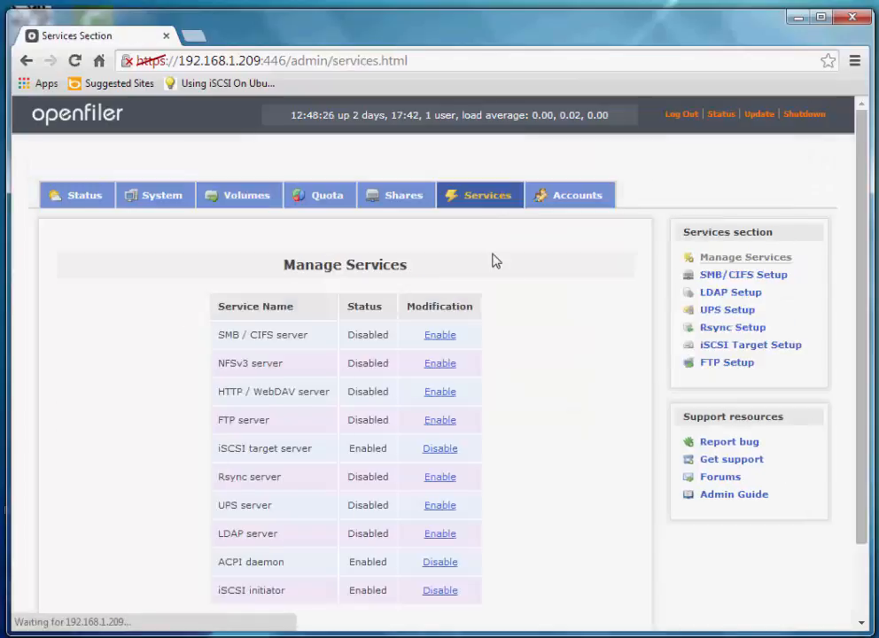
scroll(505, 274, "down", 2)
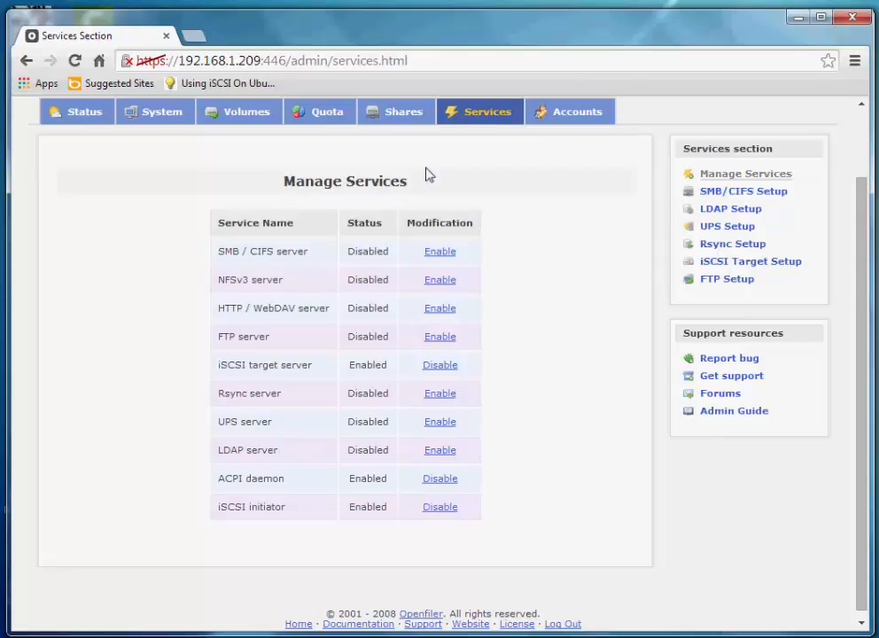
left_click(394, 115)
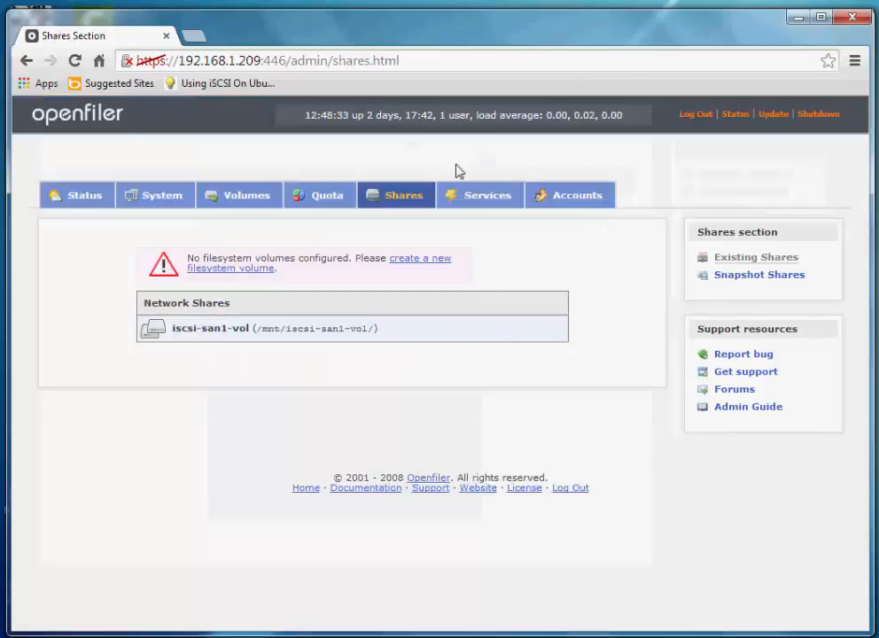
left_click(249, 204)
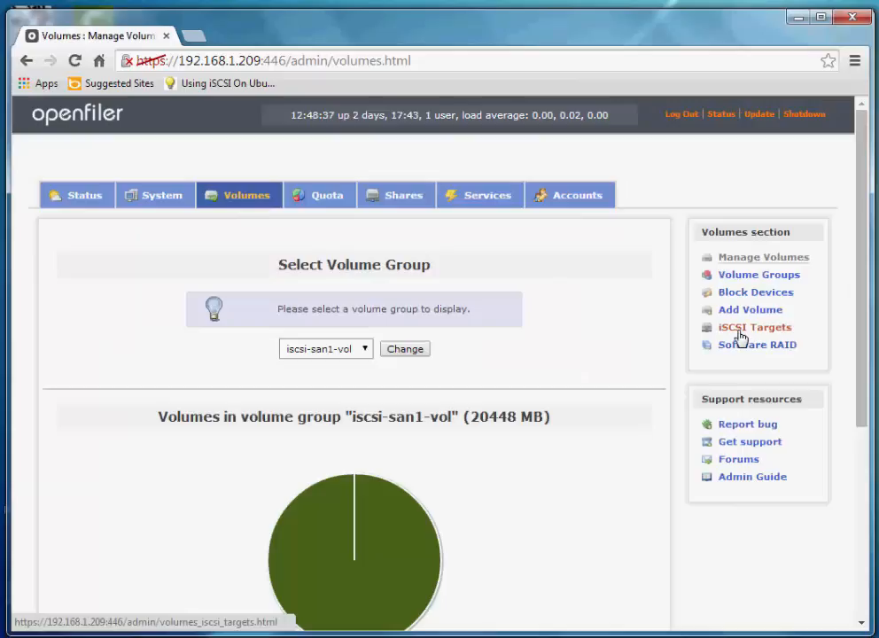
Add the new iSCSI target iqn.2006-01.com.openfiler:tsn.925f275f2794
left_click(741, 335)
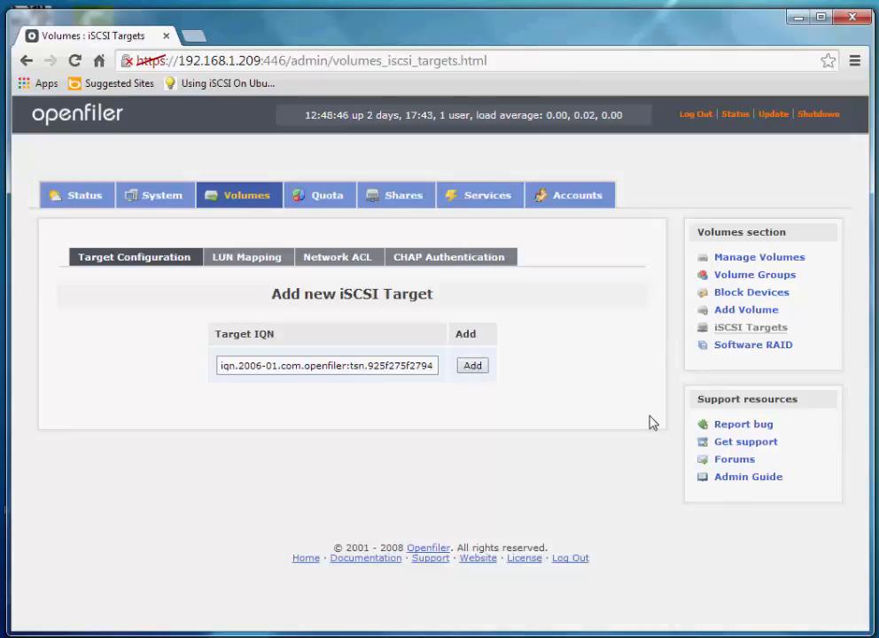
left_click(468, 367)
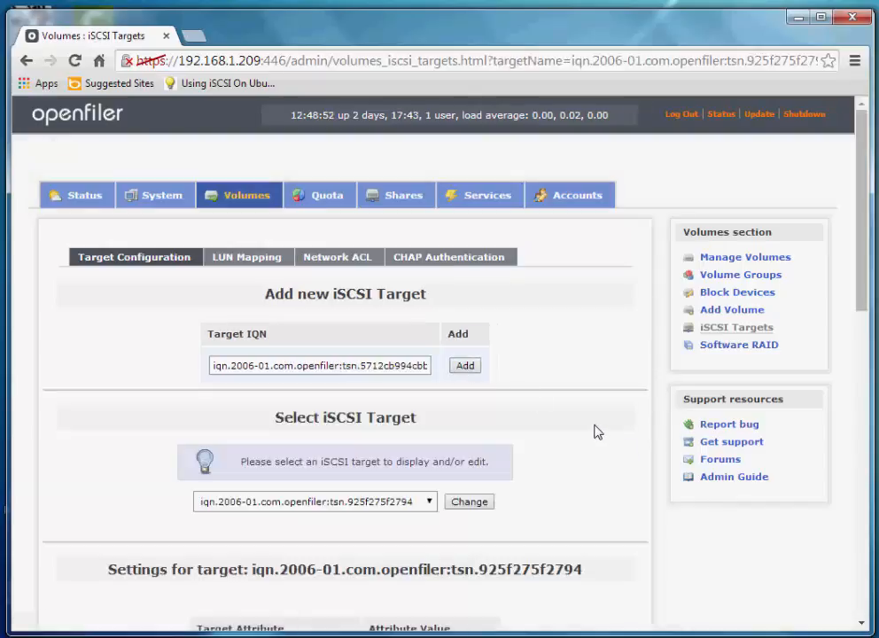
scroll(544, 408, "down", 2)
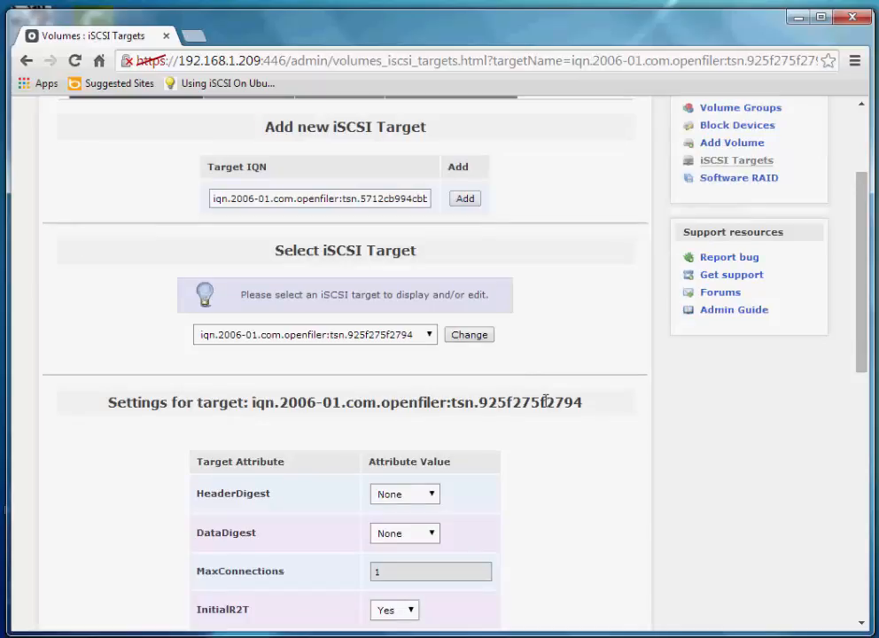
scroll(545, 403, "down", 2)
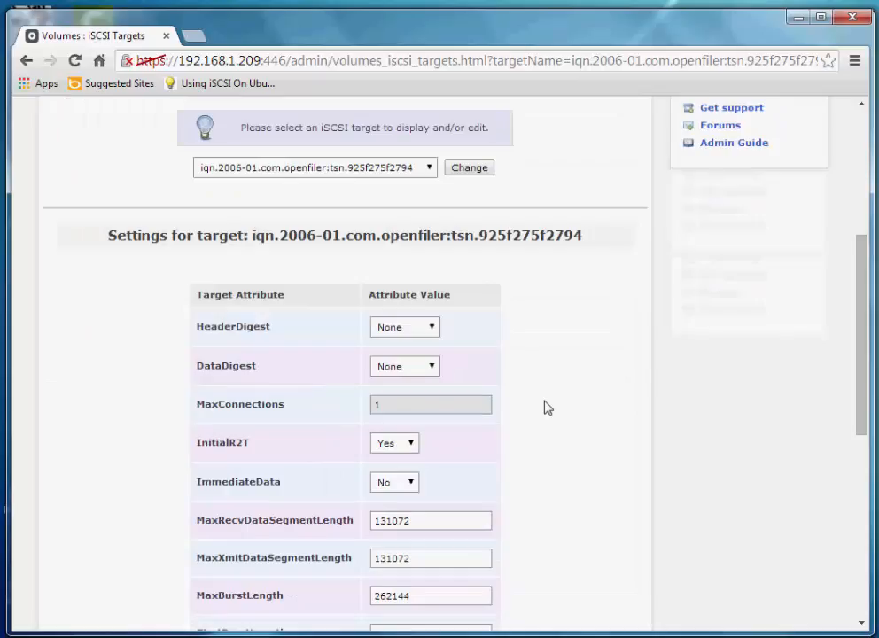
scroll(576, 361, "up", 1)
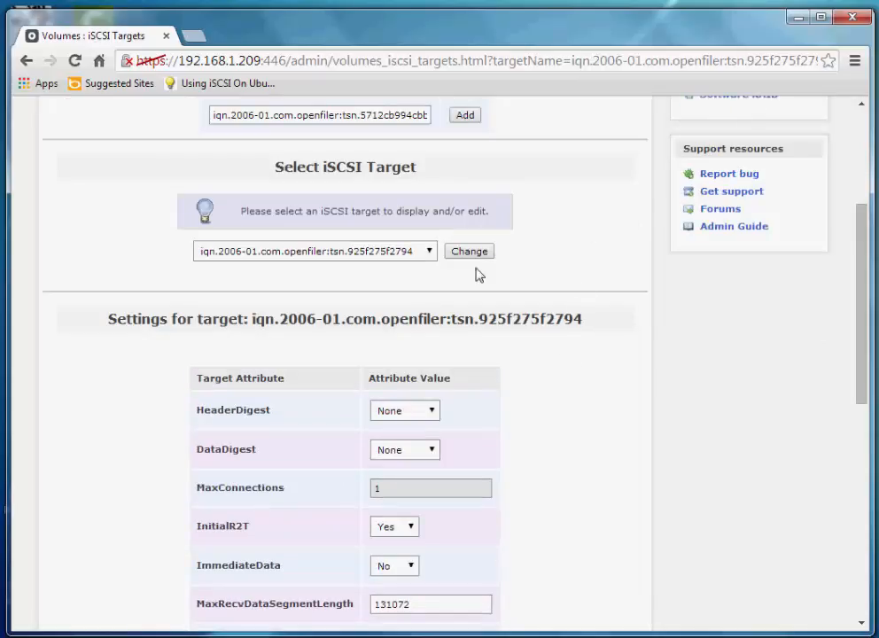
left_click(429, 252)
left_click(416, 265)
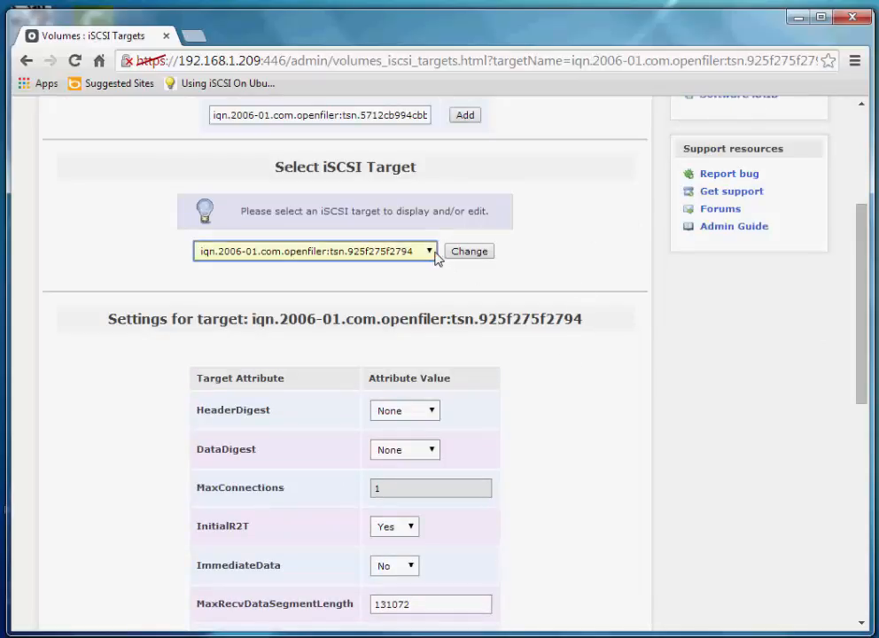
Review the target's default settings and save them with Update
scroll(523, 272, "up", 1)
scroll(603, 337, "down", 3)
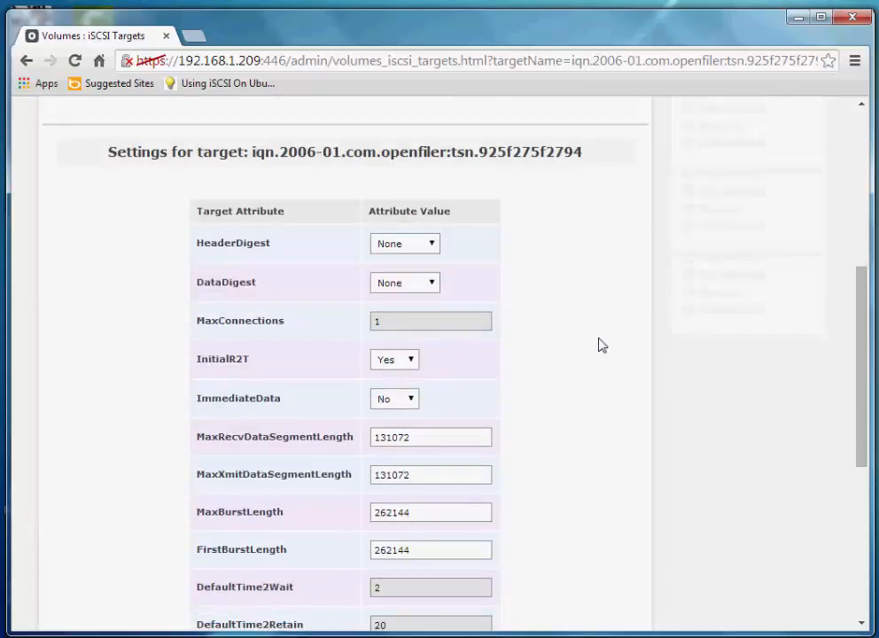
scroll(602, 346, "down", 5)
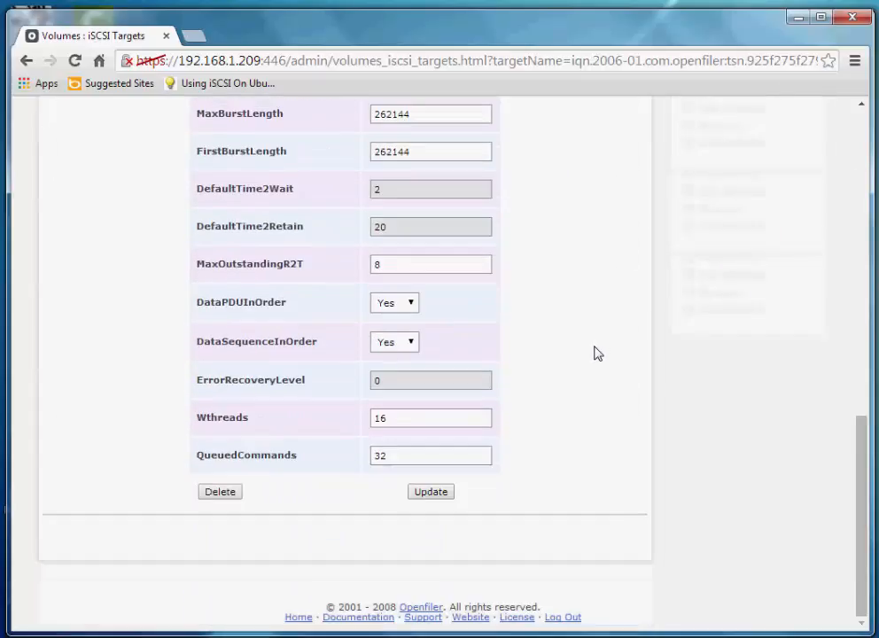
scroll(595, 354, "up", 2)
scroll(597, 355, "up", 4)
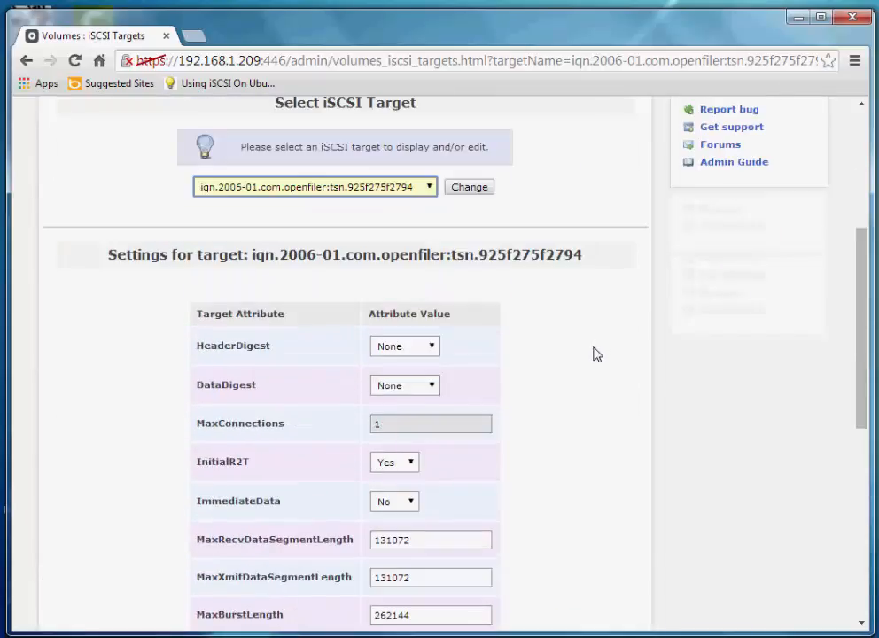
scroll(597, 354, "down", 6)
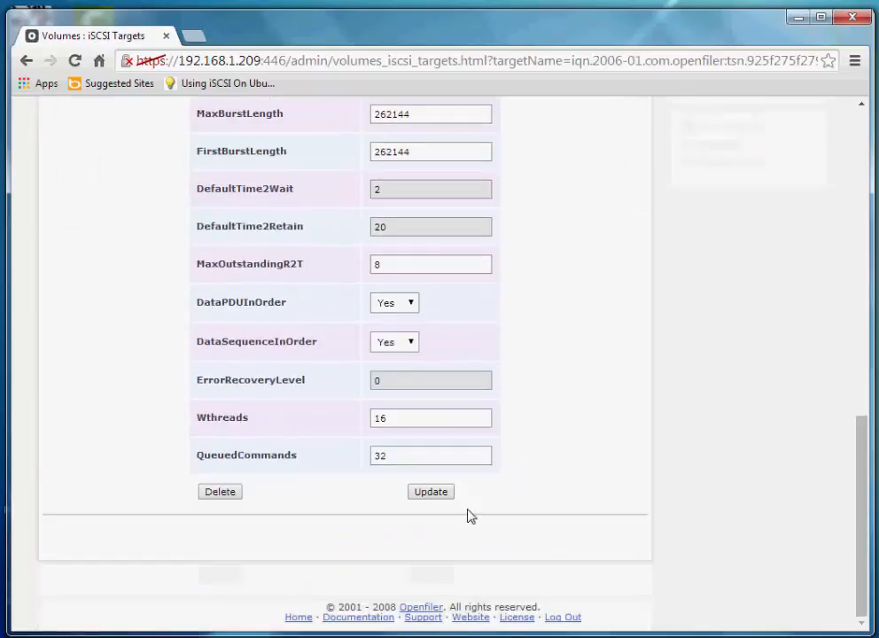
scroll(496, 490, "up", 5)
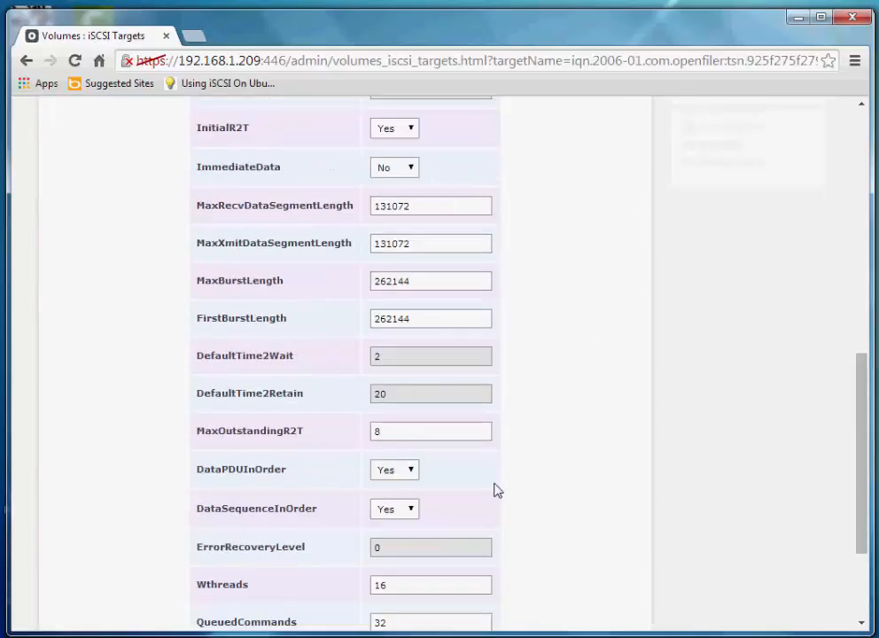
scroll(496, 489, "up", 2)
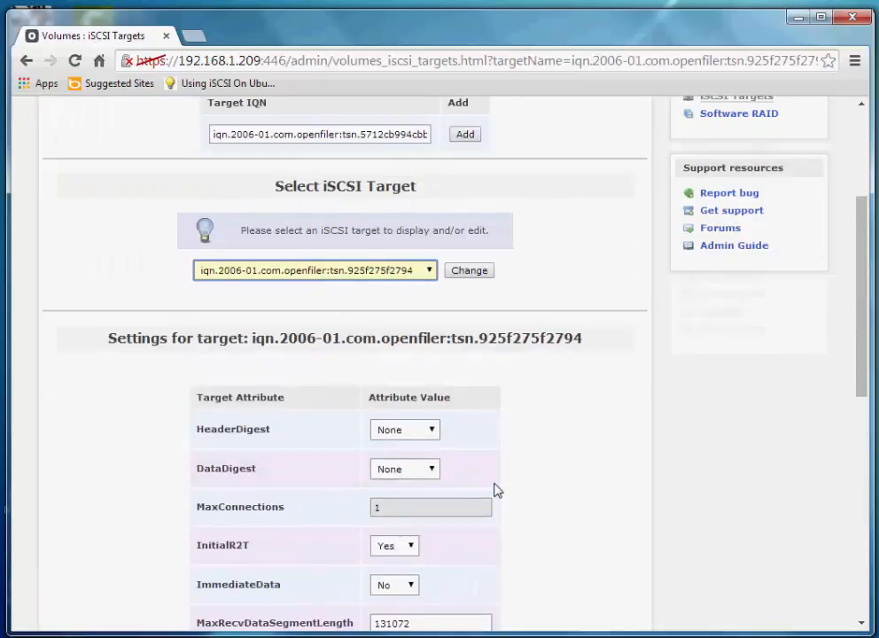
scroll(494, 490, "down", 5)
scroll(492, 494, "down", 2)
left_click(446, 495)
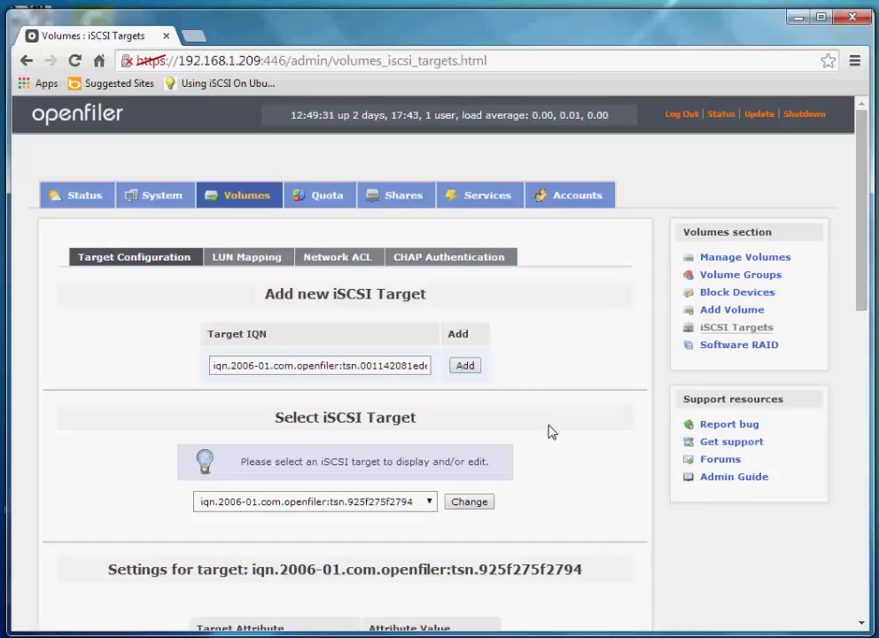
Map iscsi-san1-vol1 to the target as LUN 0 (write-thru, blockio), then show Network ACL
left_click(245, 264)
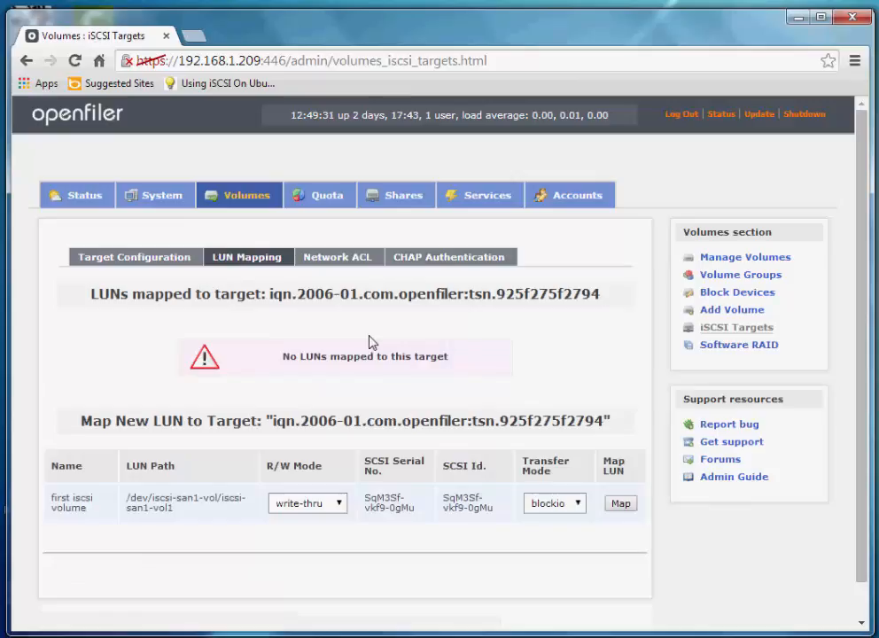
scroll(365, 345, "down", 1)
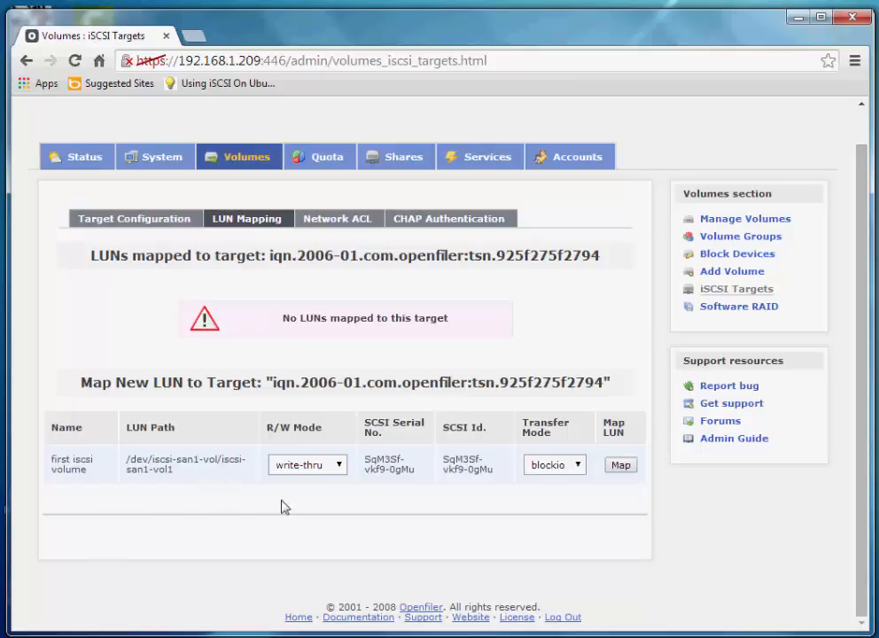
left_click(621, 465)
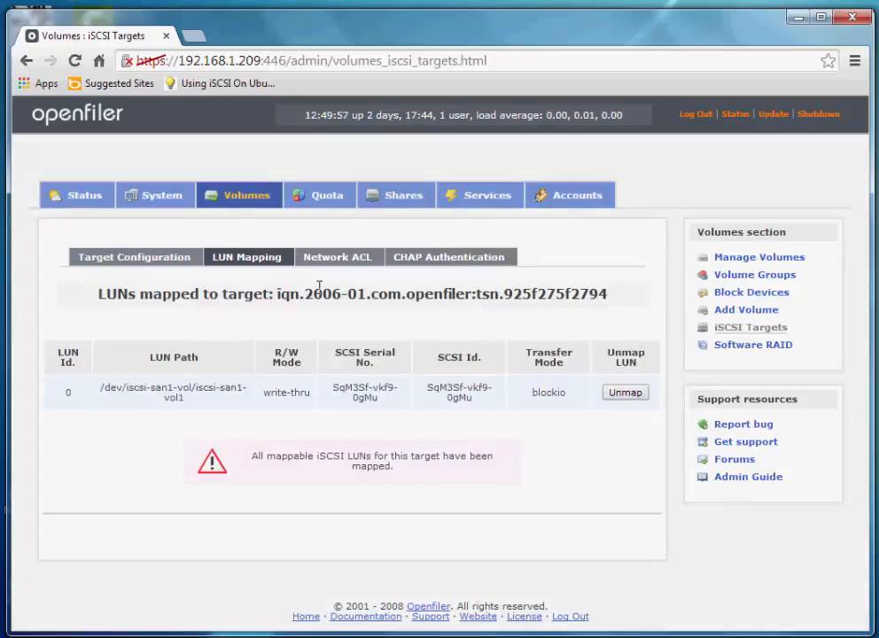
left_click(339, 262)
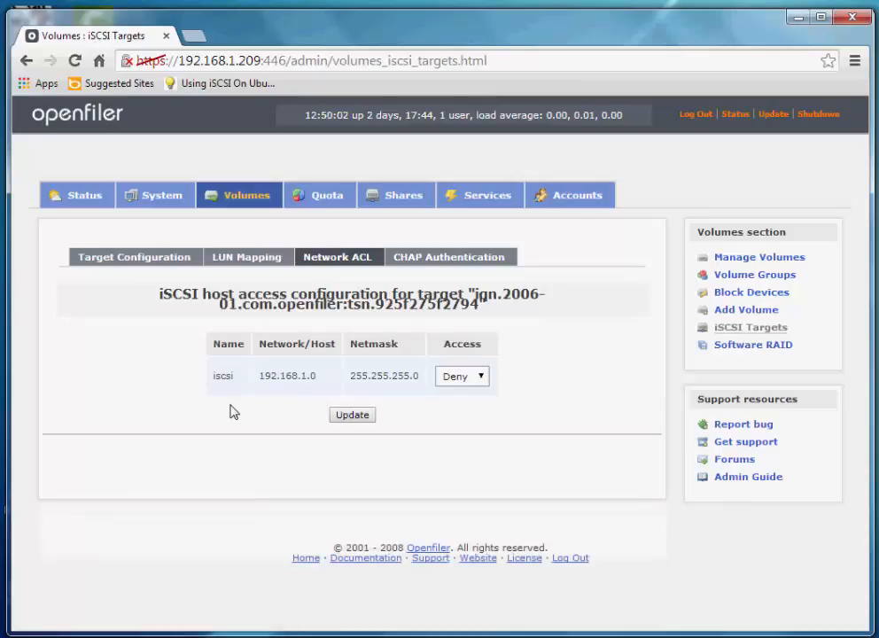
Set access for network 192.168.1.0 to Allow, save it, then show CHAP Authentication
left_click(480, 377)
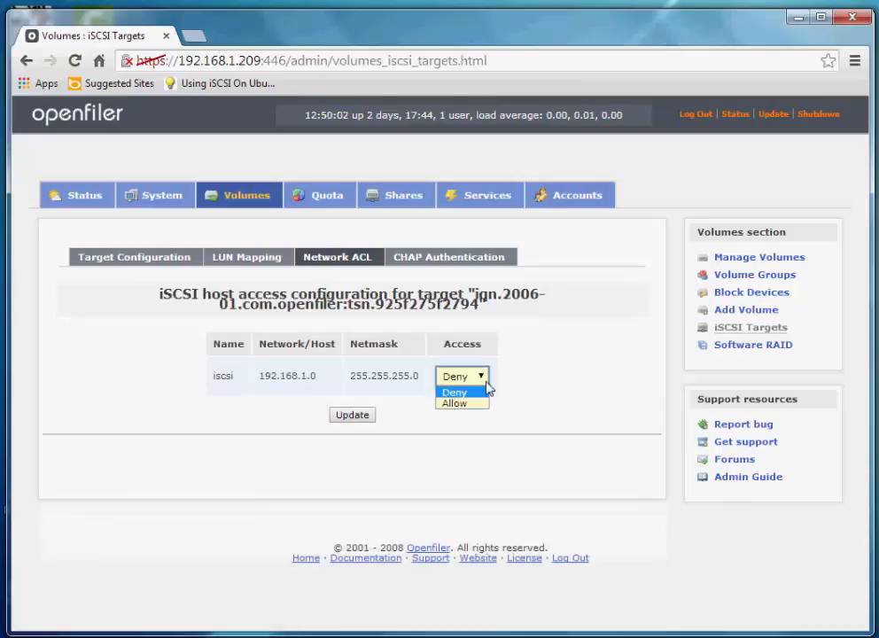
left_click(476, 404)
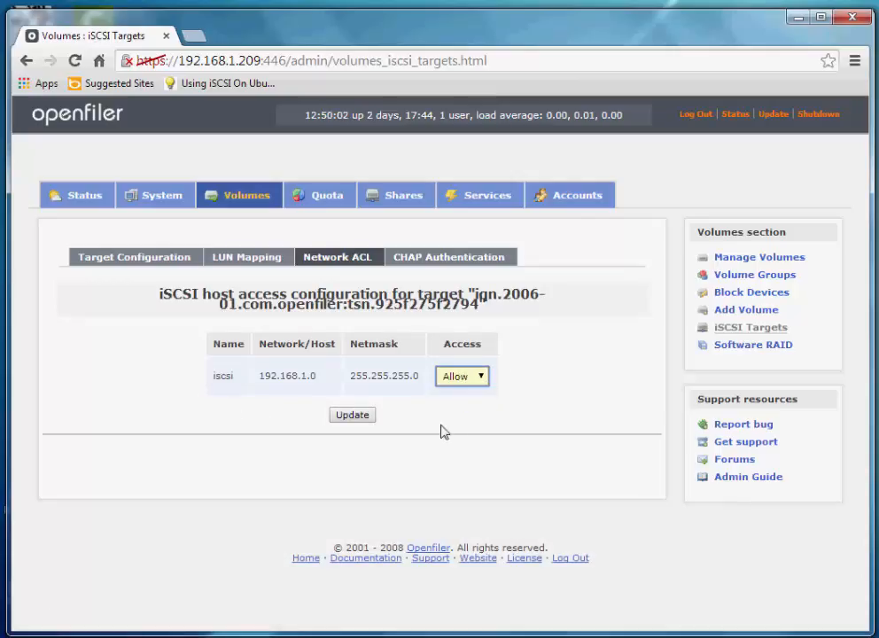
left_click(349, 416)
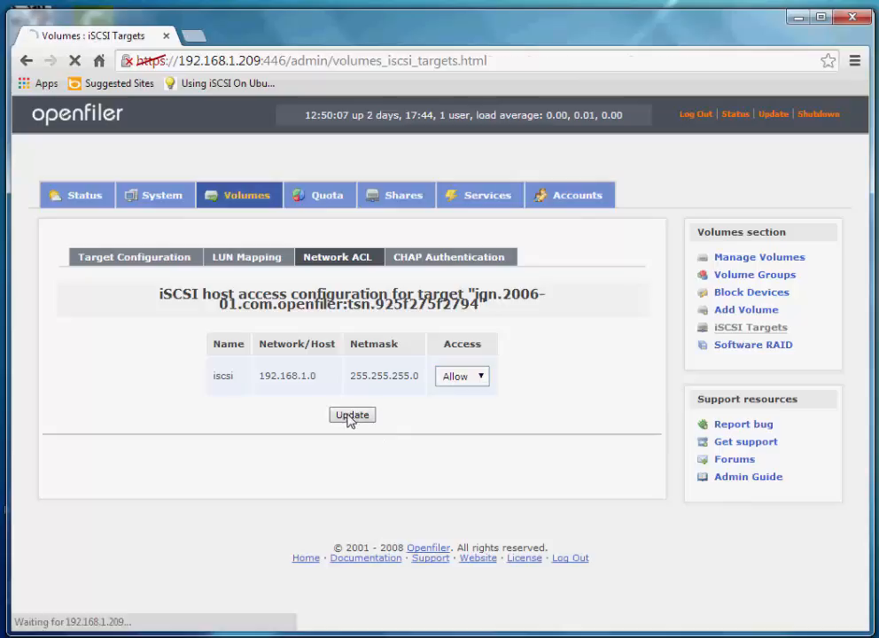
left_click(477, 258)
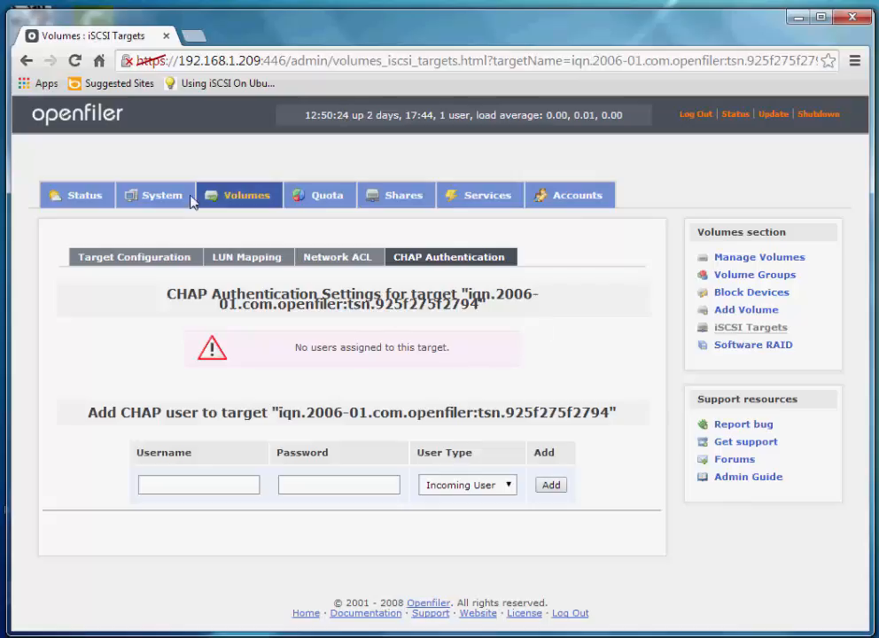
Review the System network setup, with eth1 static at 192.168.1.209, and the iscsi 192.168.1.0 access entry
left_click(164, 197)
scroll(188, 325, "down", 5)
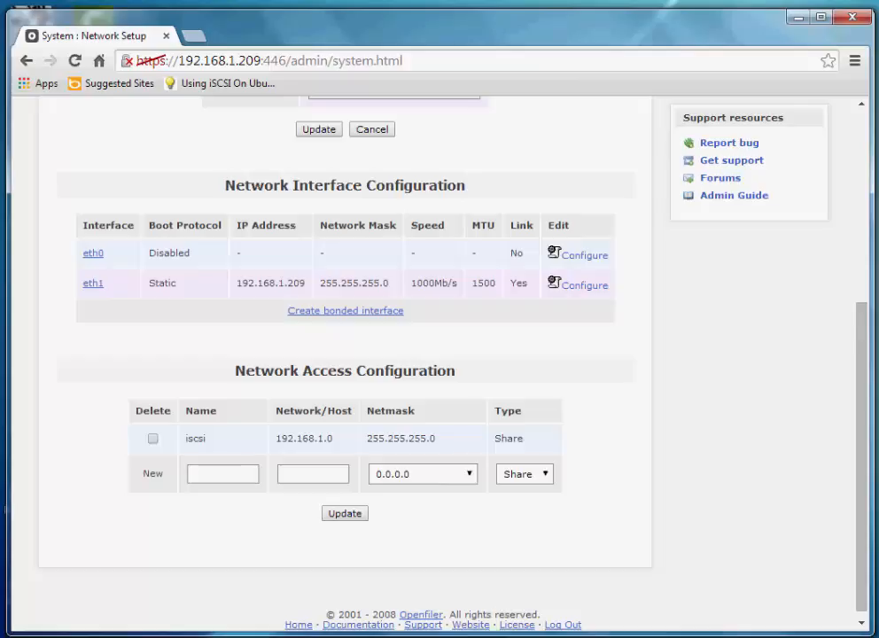
scroll(691, 394, "up", 4)
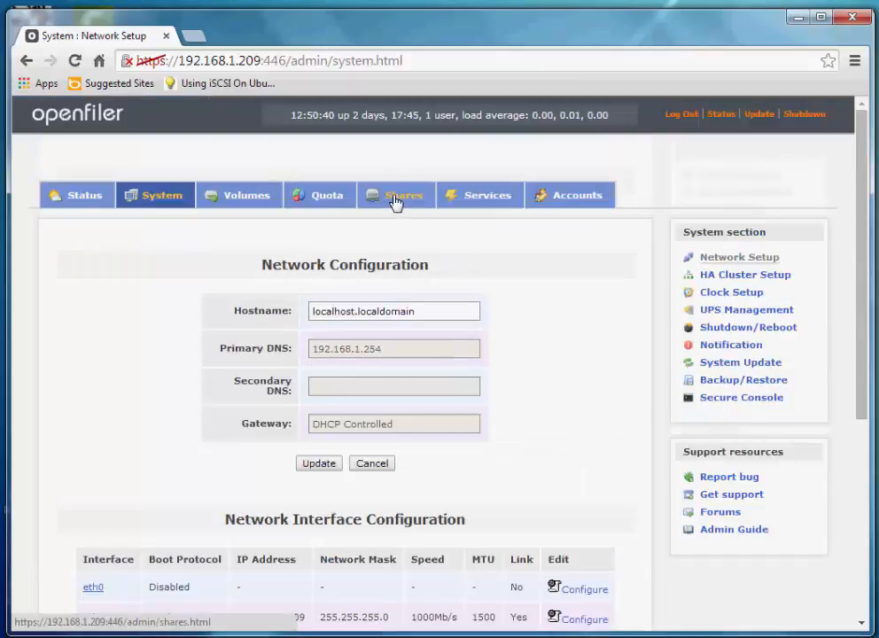
Reopen the target's Network ACL, with iscsi 192.168.1.0/255.255.255.0 on Allow, and select the target IQN
left_click(246, 200)
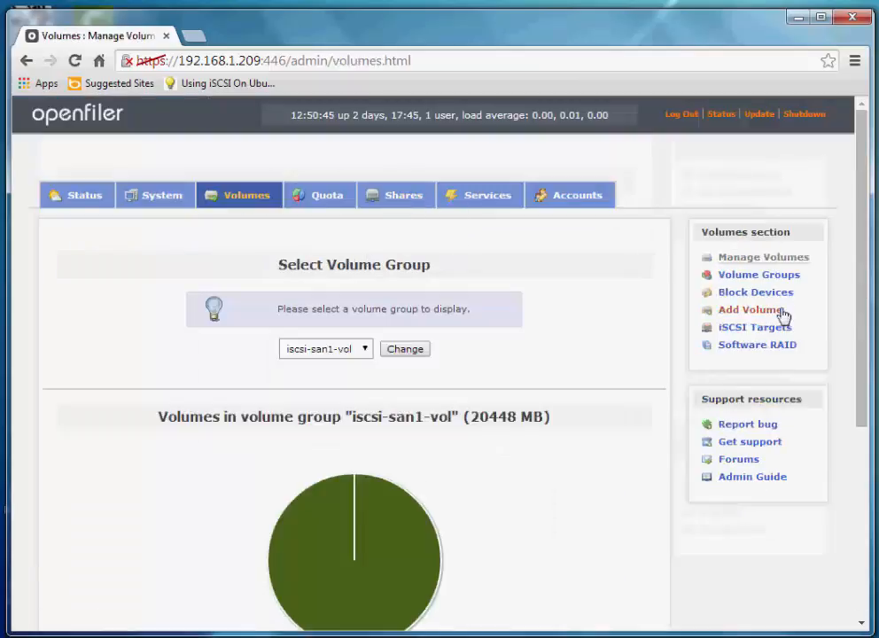
left_click(755, 327)
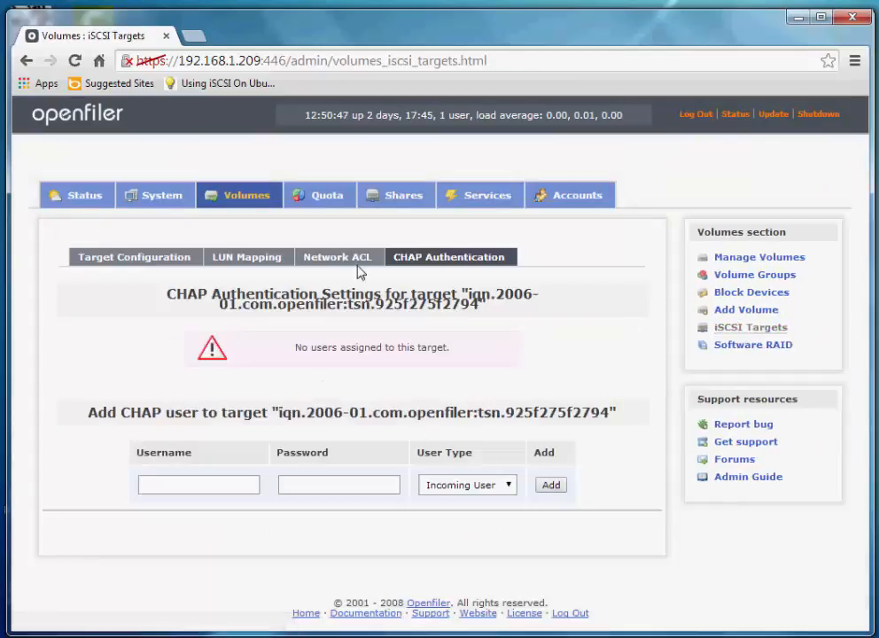
left_click(358, 260)
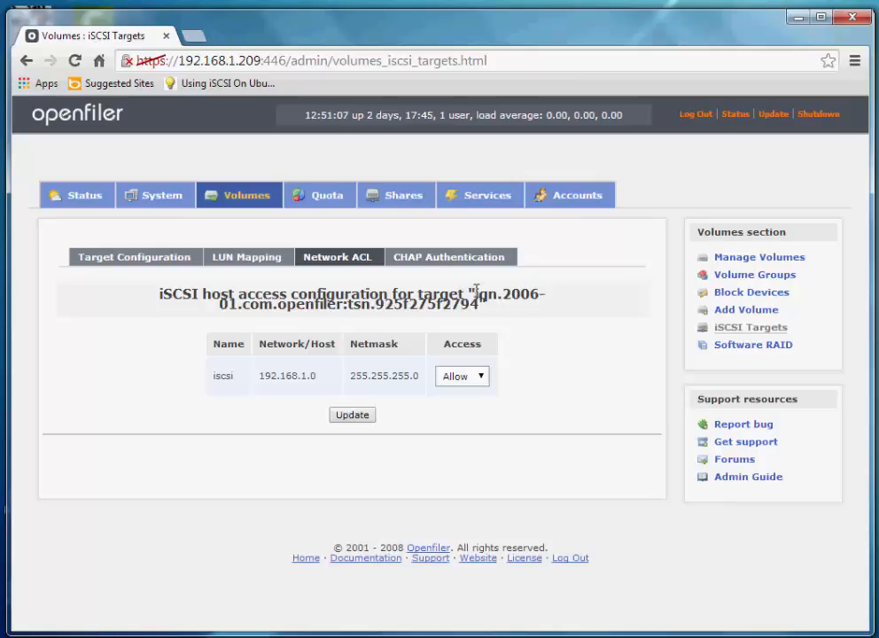
left_click_drag(476, 293, 481, 315)
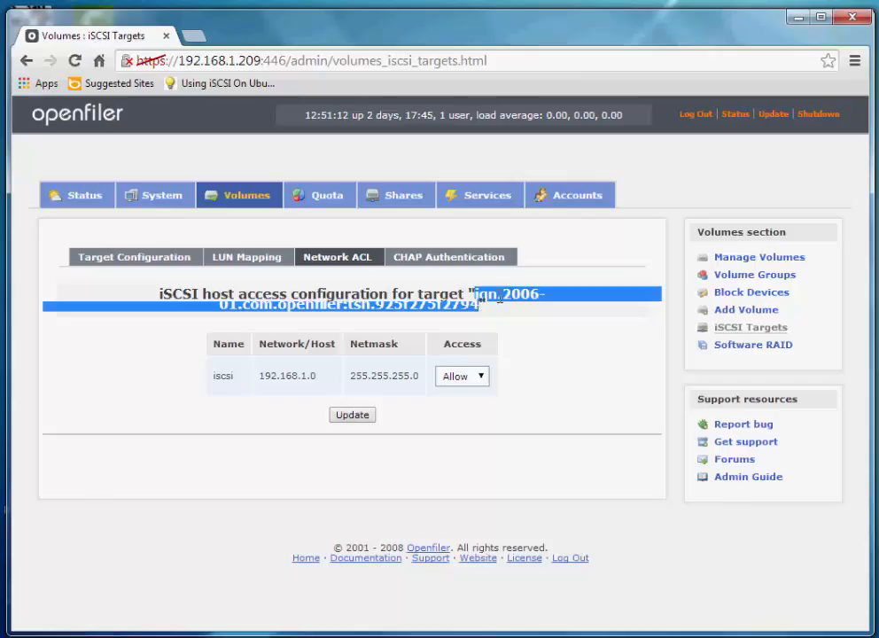